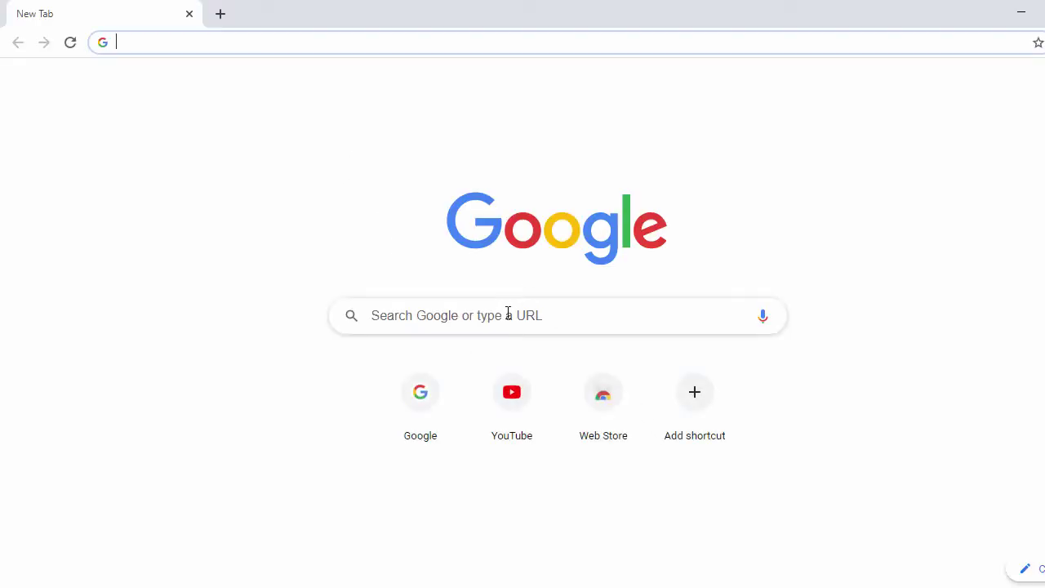
# - Search Google for 'mysql'
pyautogui.click(547, 327)
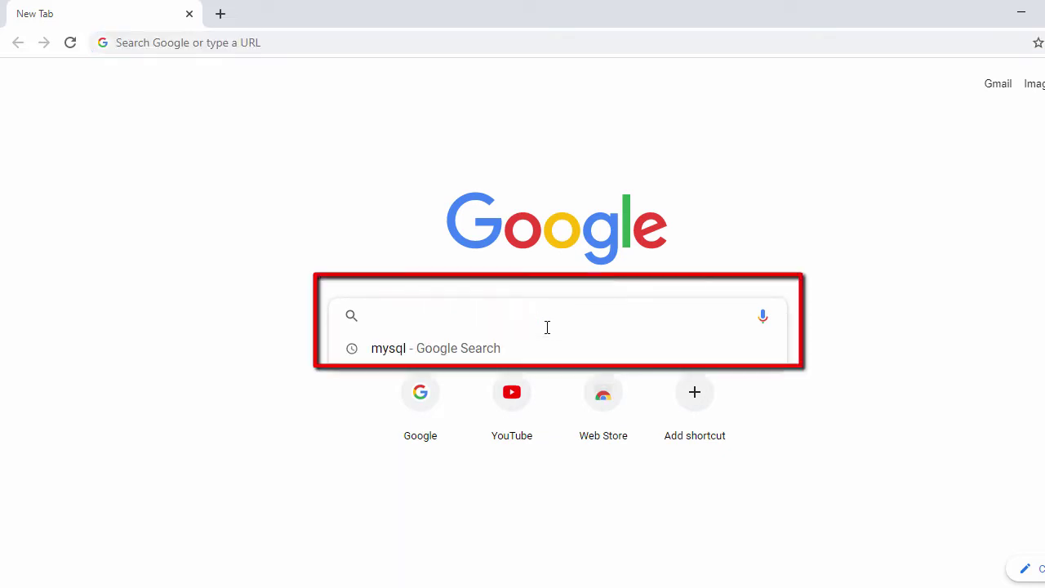
pyautogui.write('mysql')
pyautogui.press('Return')
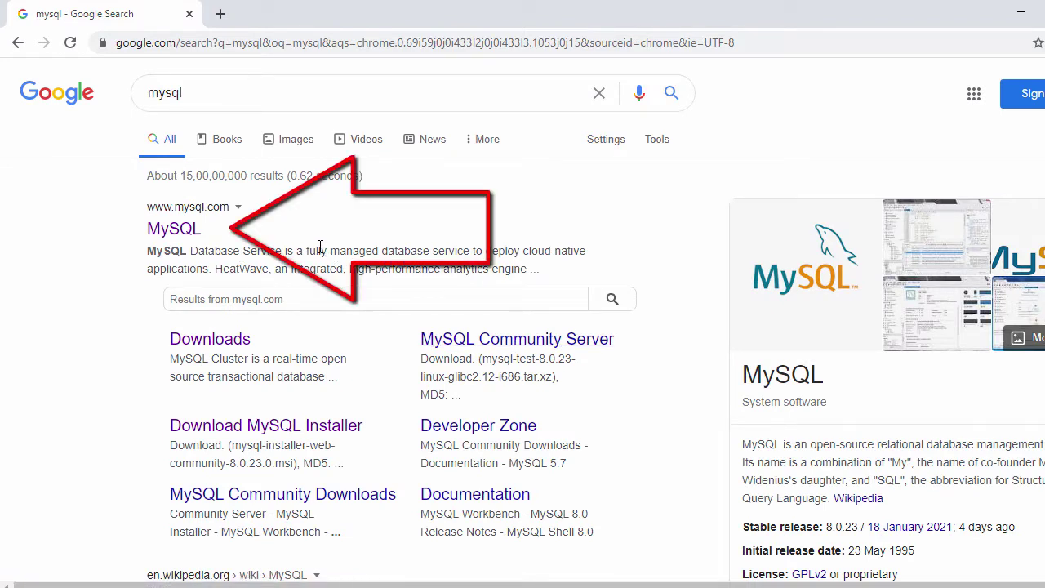
# - Open mysql.com and go to the MySQL Workbench download page from the footer's Downloads links
pyautogui.click(173, 229)
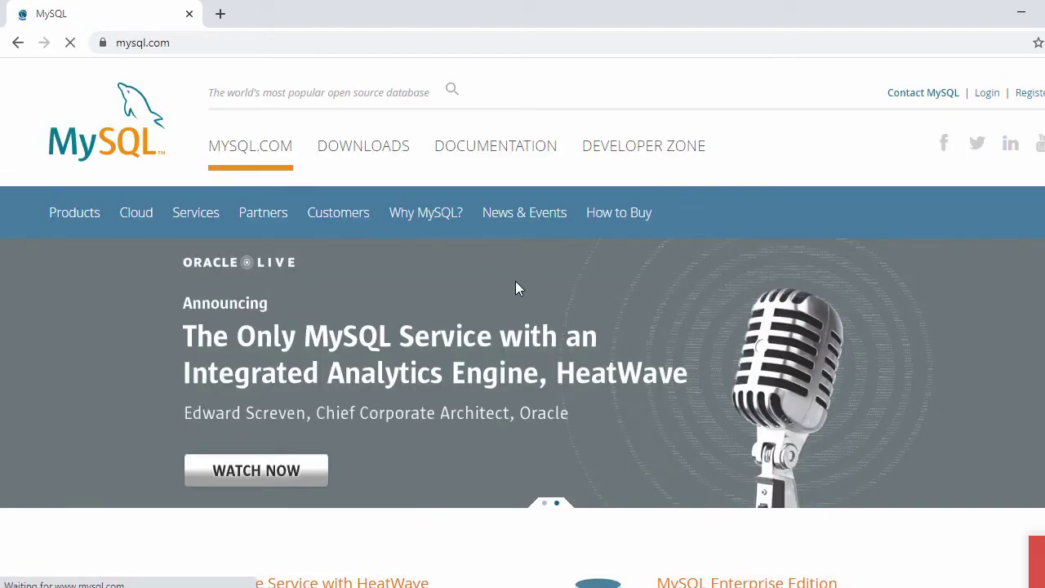
pyautogui.scroll(-2, 621, 311)
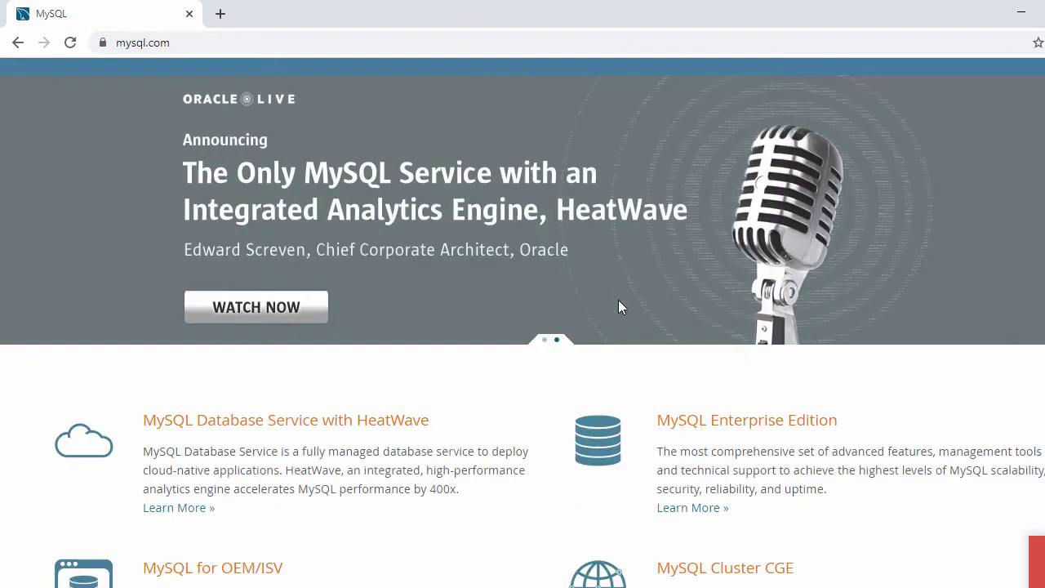
pyautogui.scroll(-5, 609, 294)
pyautogui.scroll(-10, 590, 272)
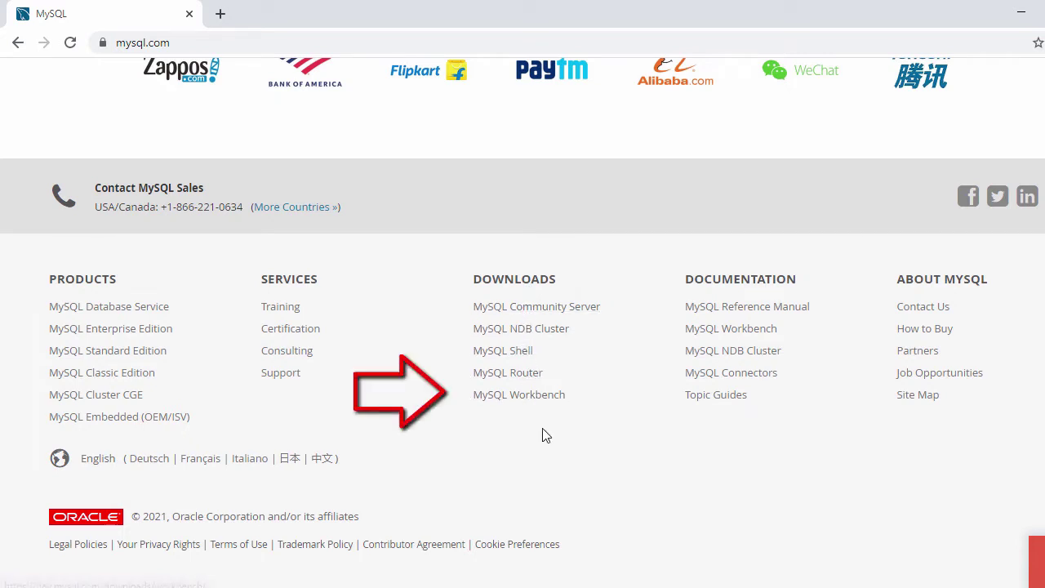
pyautogui.click(535, 397)
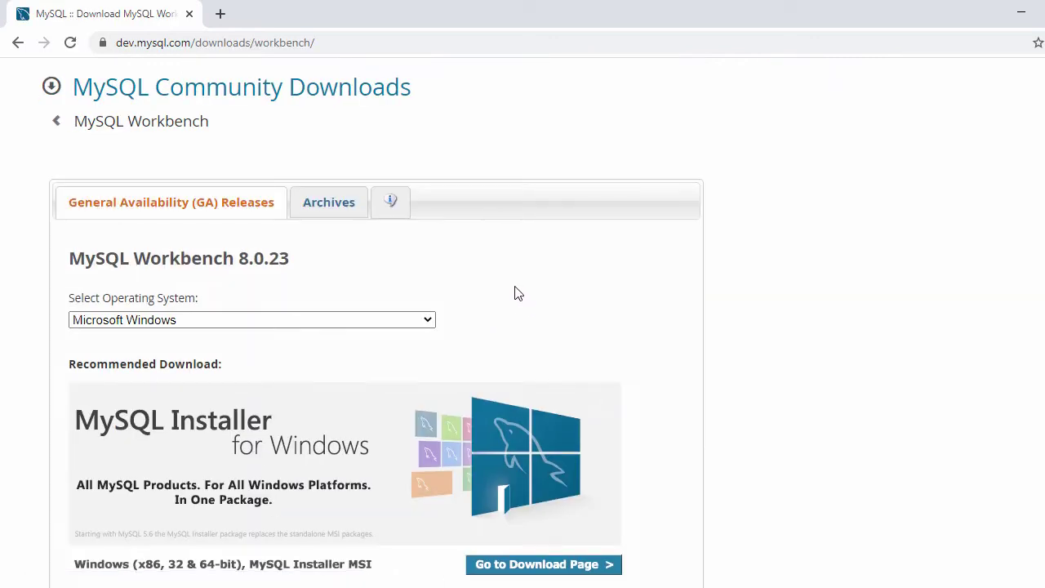
# - Keep Microsoft Windows as the operating system and preview the MySQL Installer download page, then return
pyautogui.scroll(-1, 514, 292)
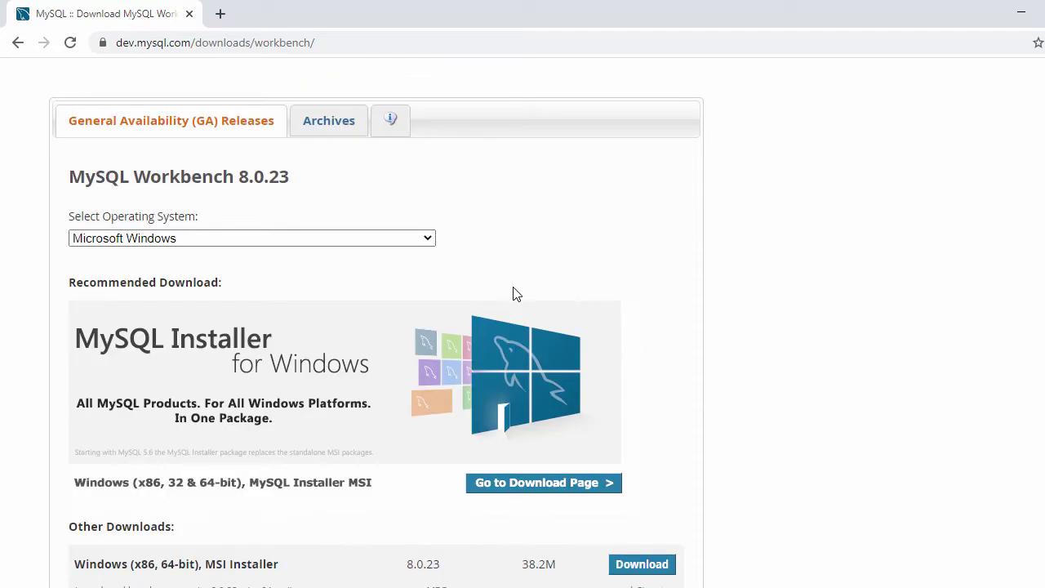
pyautogui.click(427, 238)
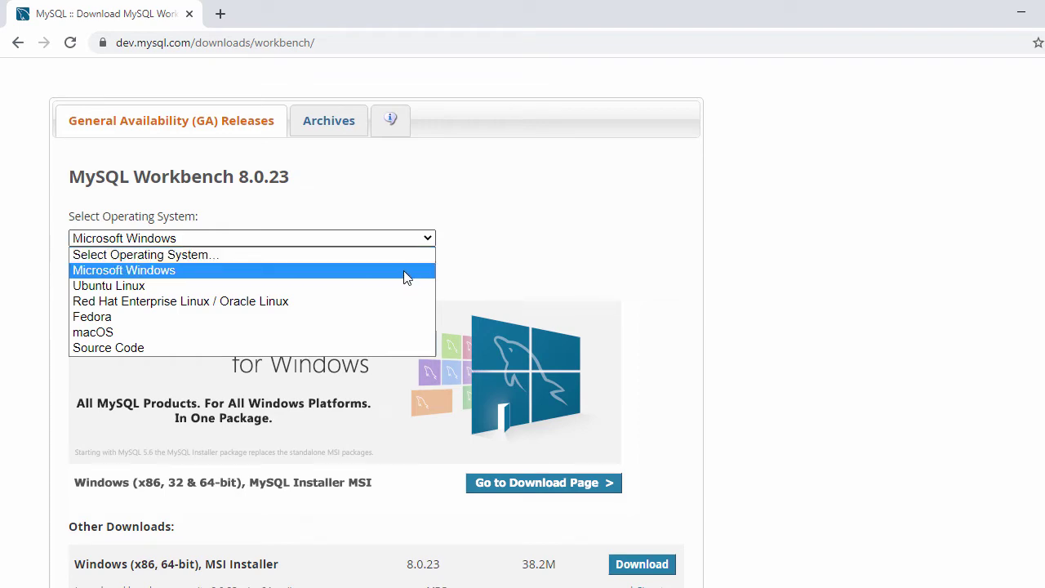
pyautogui.click(404, 272)
pyautogui.scroll(-2, 527, 269)
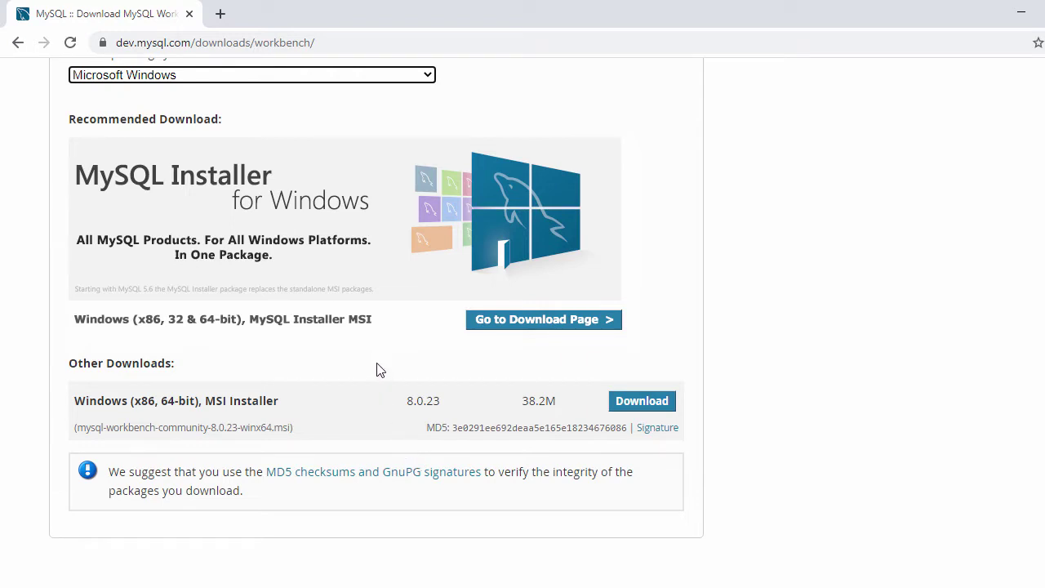
pyautogui.click(492, 322)
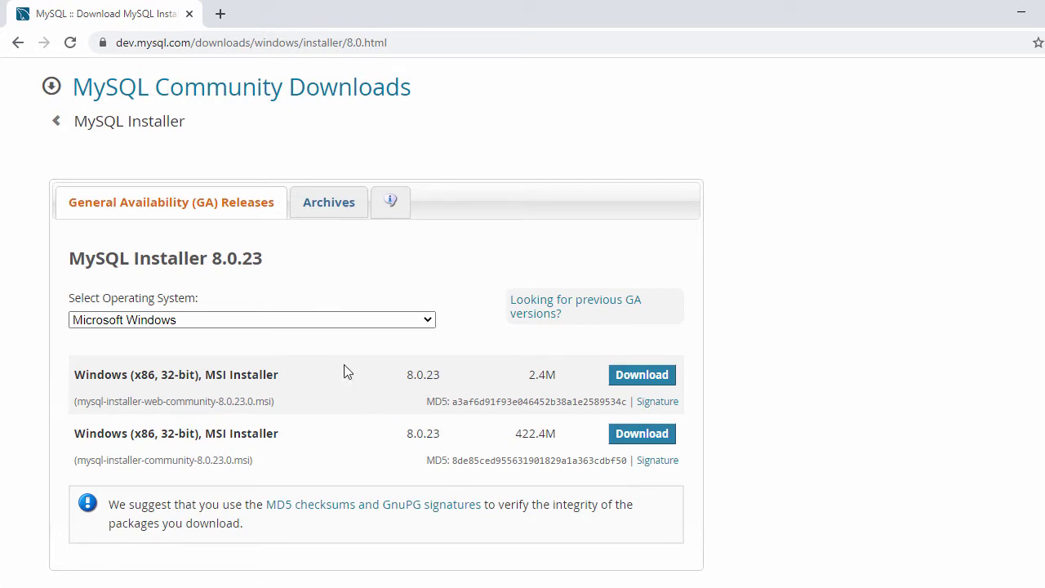
pyautogui.click(18, 42)
# - Choose Download for the Windows 64-bit MSI Installer of Workbench 8.0.23
pyautogui.scroll(-1, 546, 425)
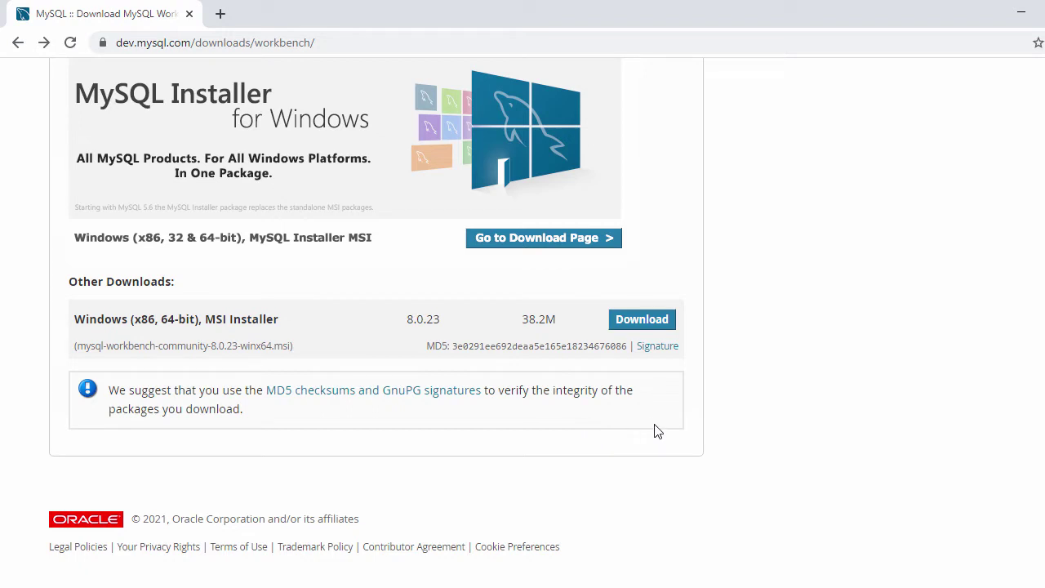
pyautogui.click(635, 320)
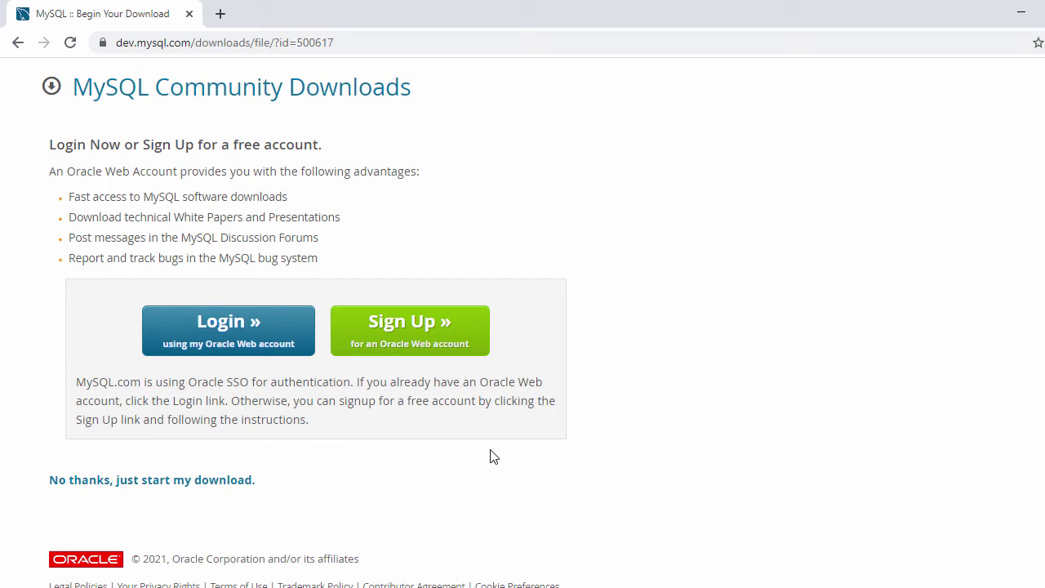
pyautogui.scroll(-1, 493, 456)
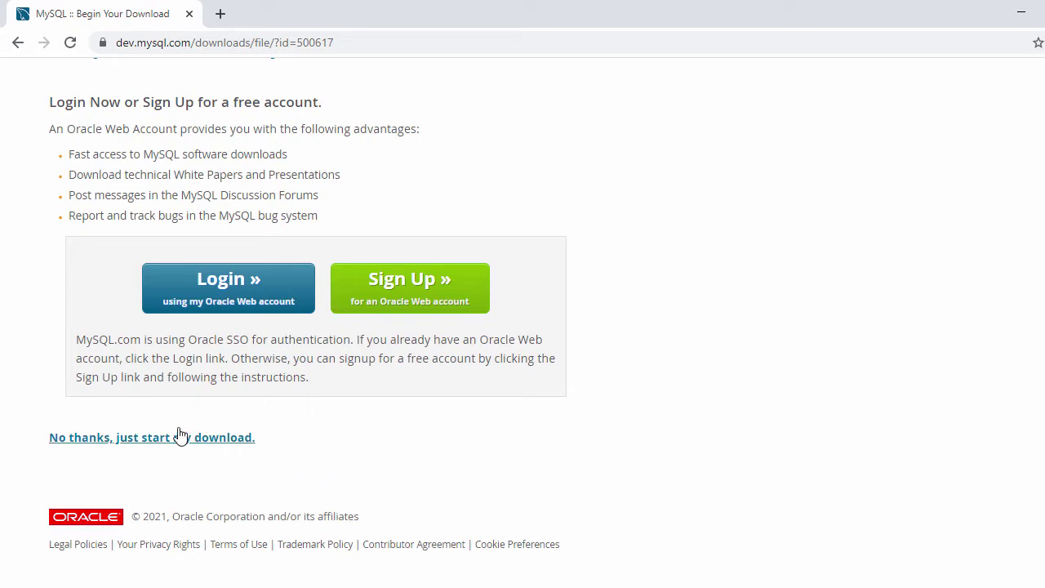
# - Download the installer without logging in, then minimize Chrome
pyautogui.click(133, 444)
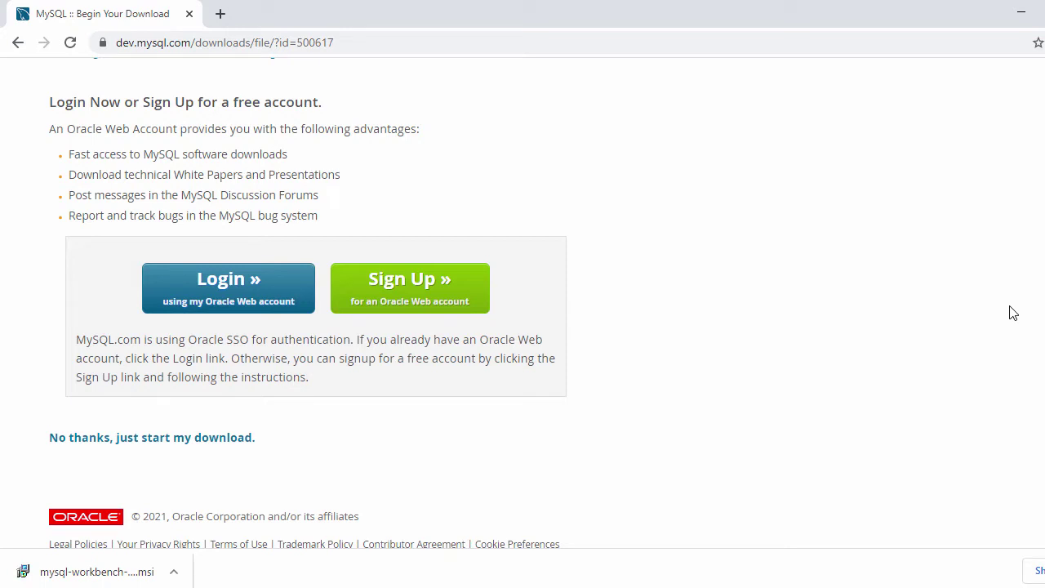
pyautogui.click(1017, 16)
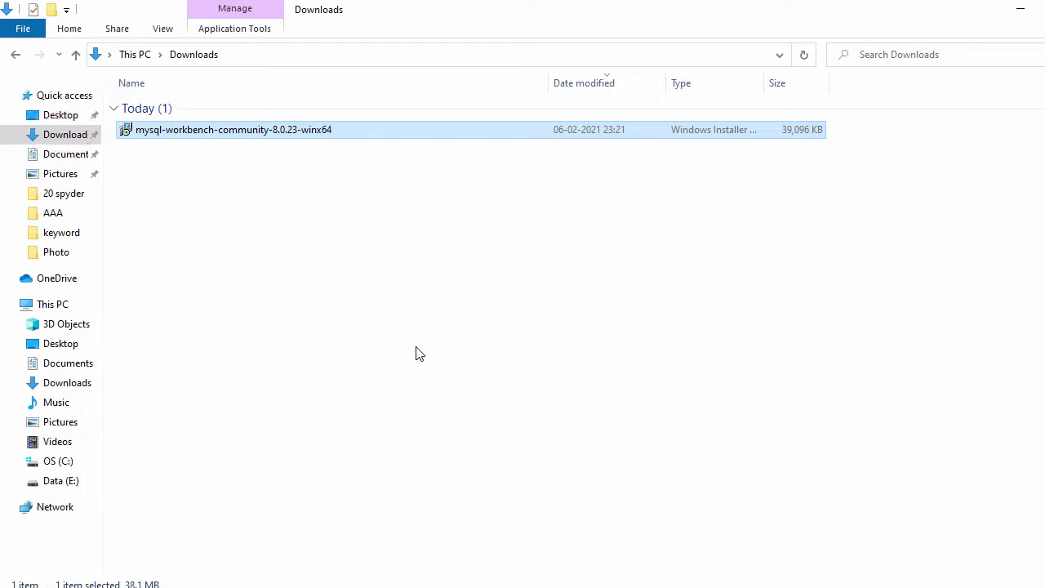
# - Run mysql-workbench-community-8.0.23-winx64 from Downloads and minimize File Explorer
pyautogui.doubleClick(234, 131)
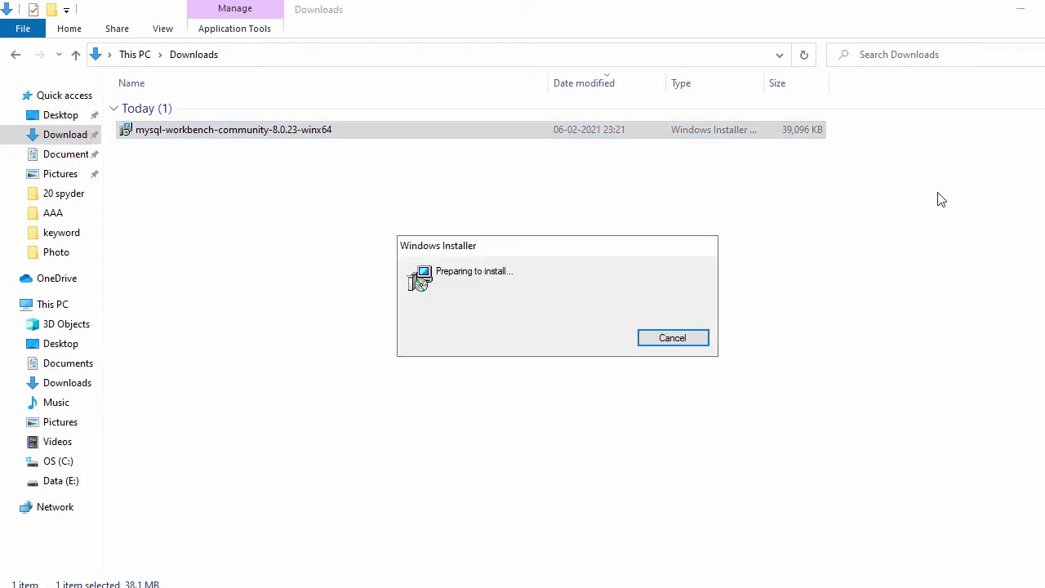
pyautogui.click(1018, 10)
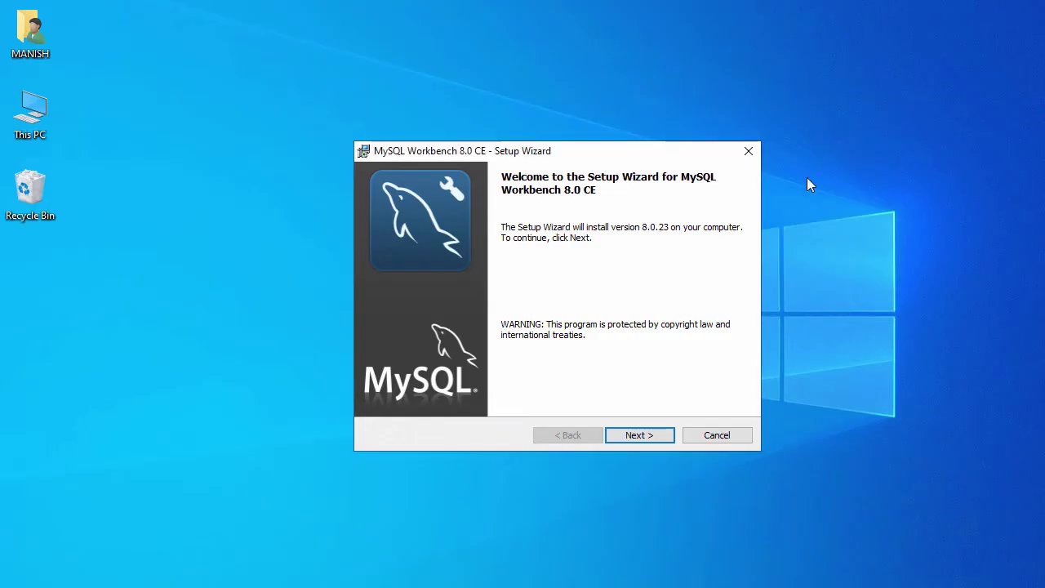
# - Keep the default Program Files install folder and the Complete setup type
pyautogui.click(648, 435)
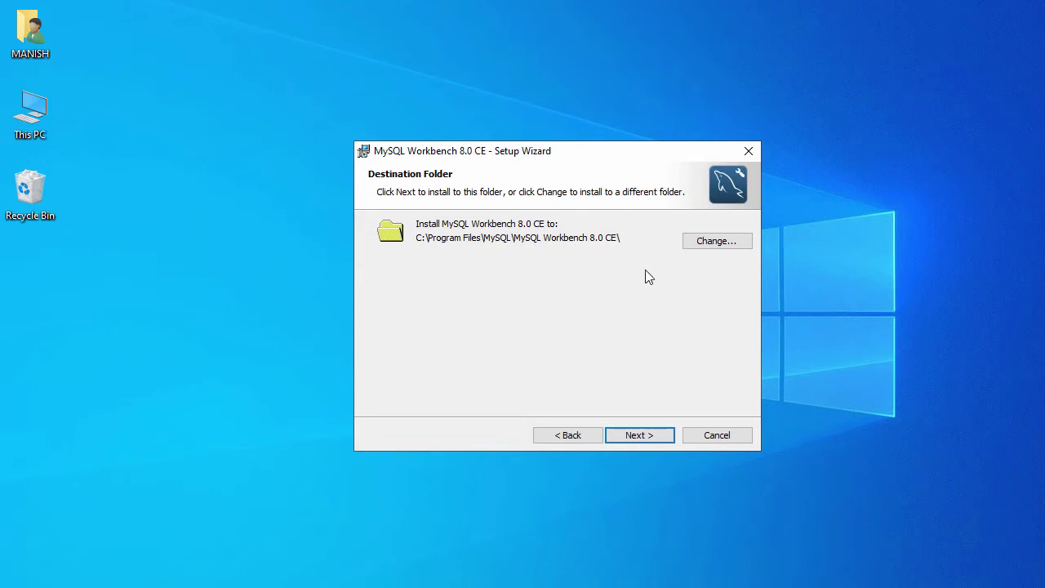
pyautogui.click(711, 245)
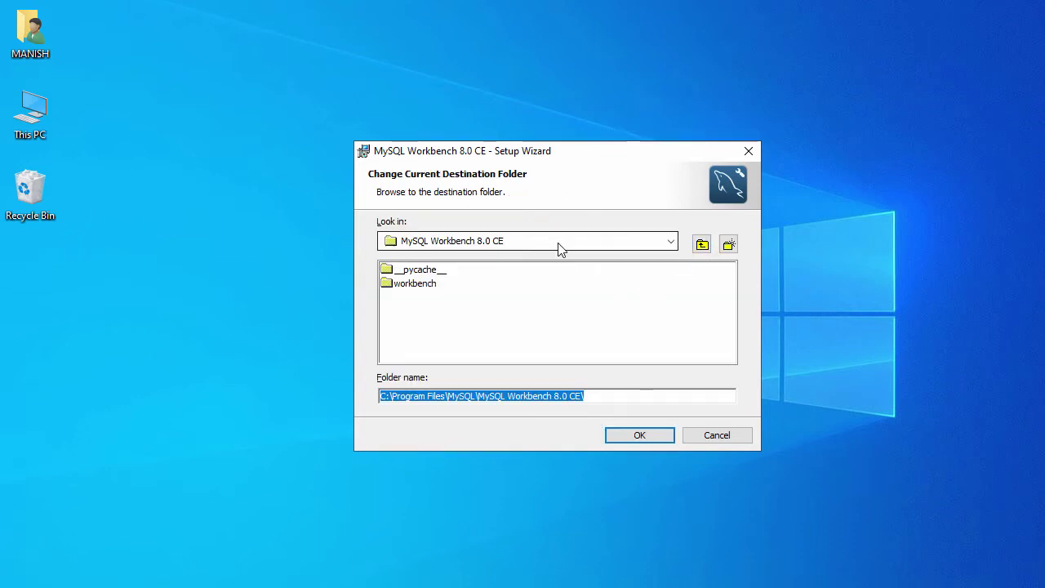
pyautogui.click(720, 436)
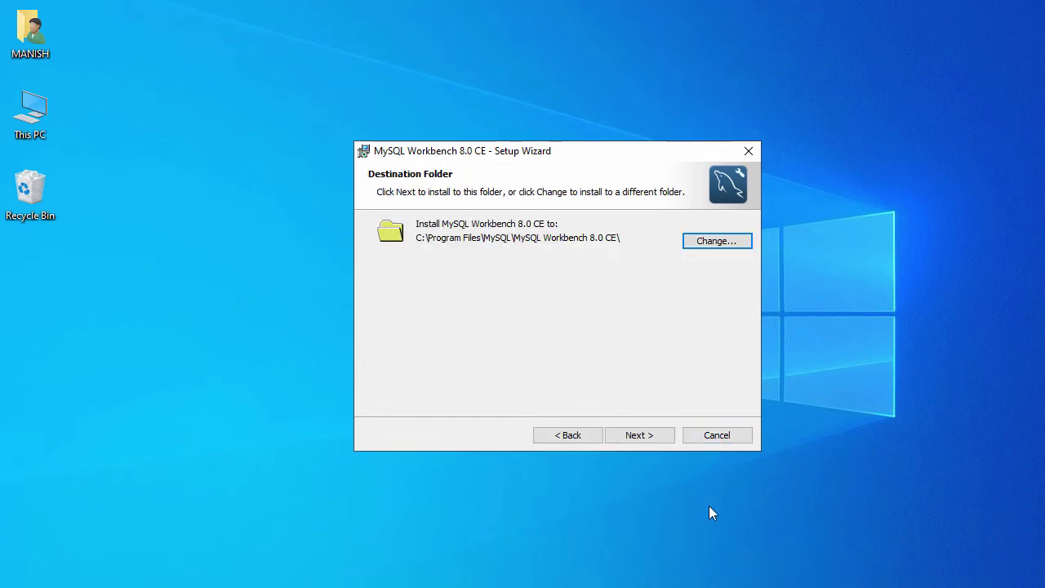
pyautogui.click(644, 437)
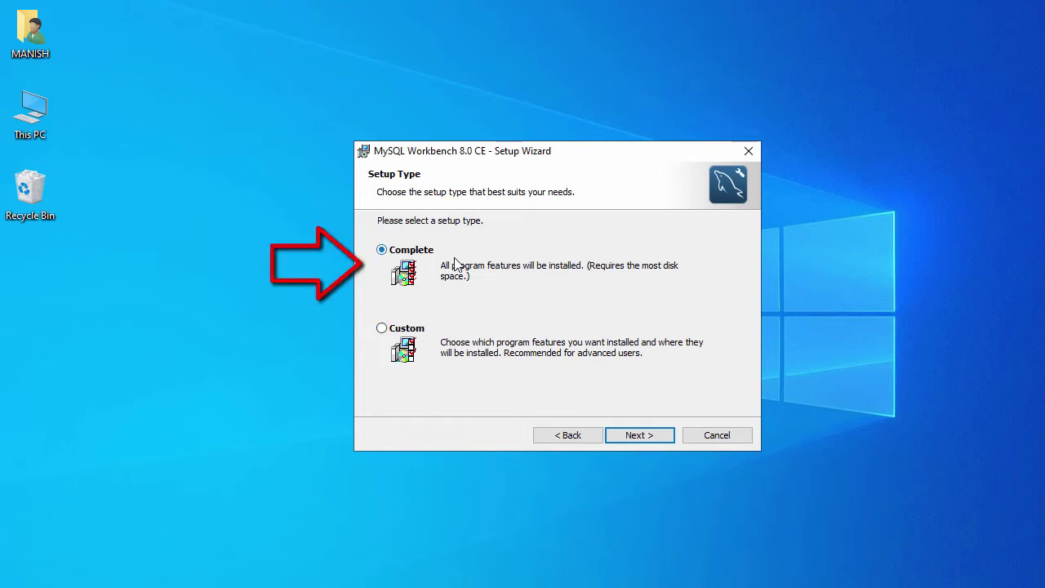
pyautogui.click(651, 437)
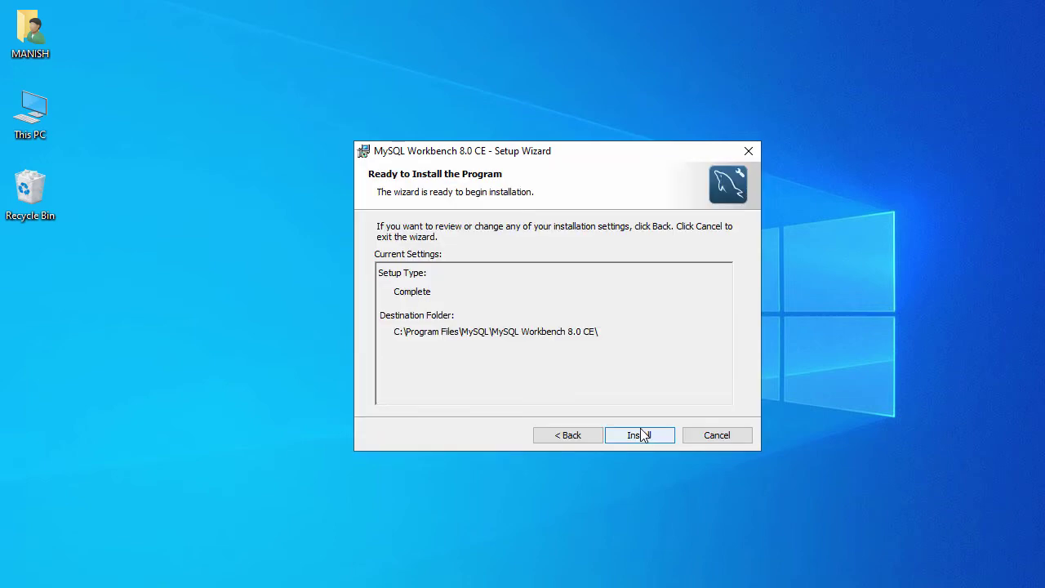
# - Install Workbench 8.0 CE and finish with 'Launch MySQL Workbench now' left checked
pyautogui.click(640, 437)
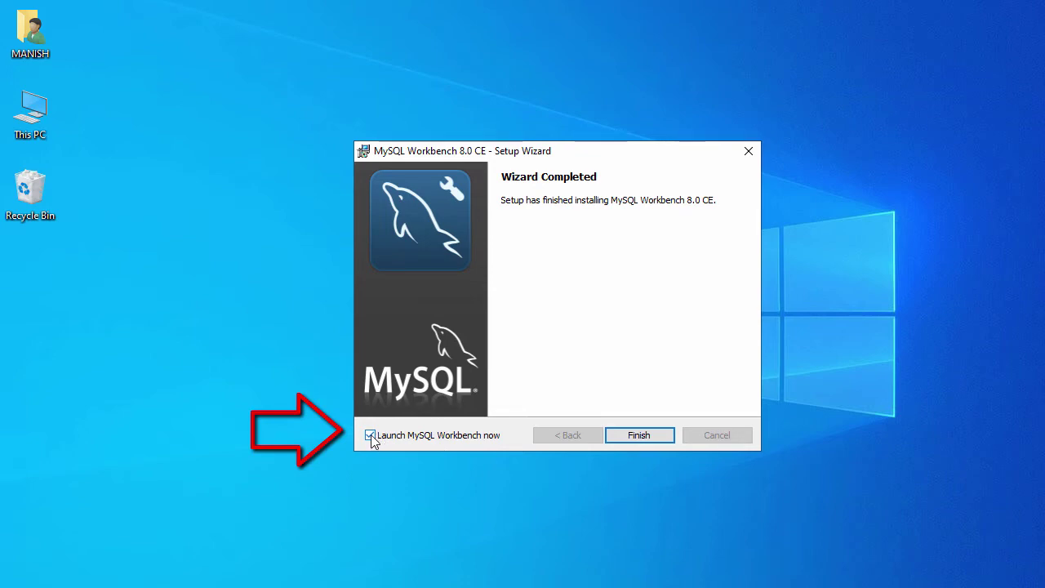
pyautogui.click(409, 437)
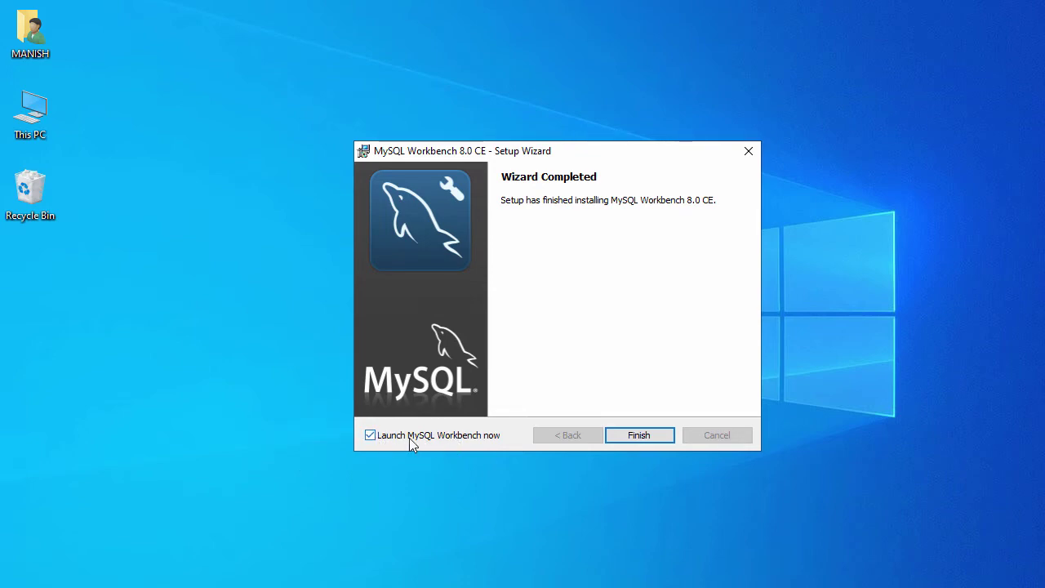
pyautogui.click(423, 435)
pyautogui.click(640, 435)
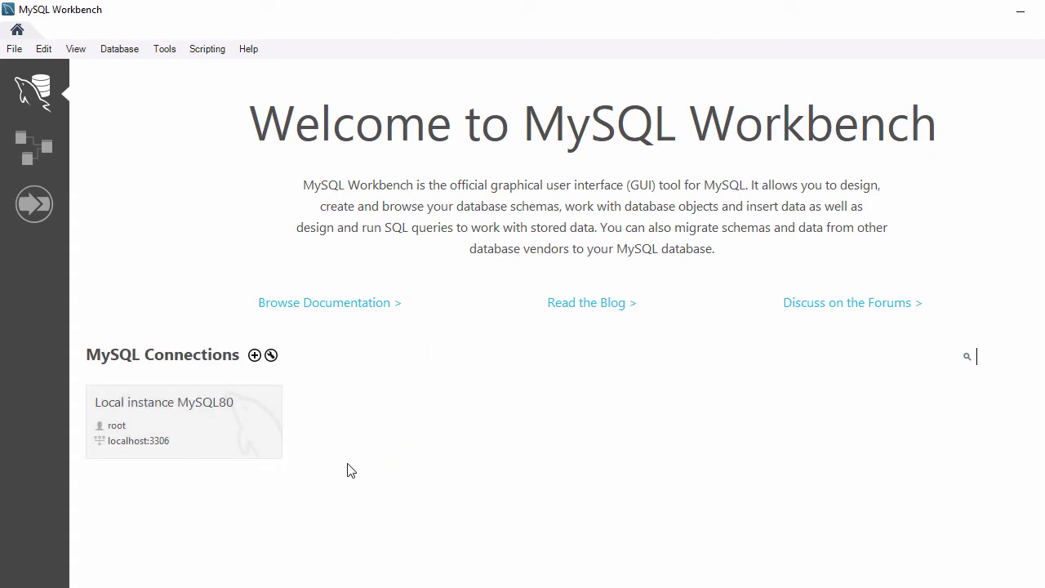
# - Open Setup New Connection from the + beside MySQL Connections
pyautogui.click(254, 355)
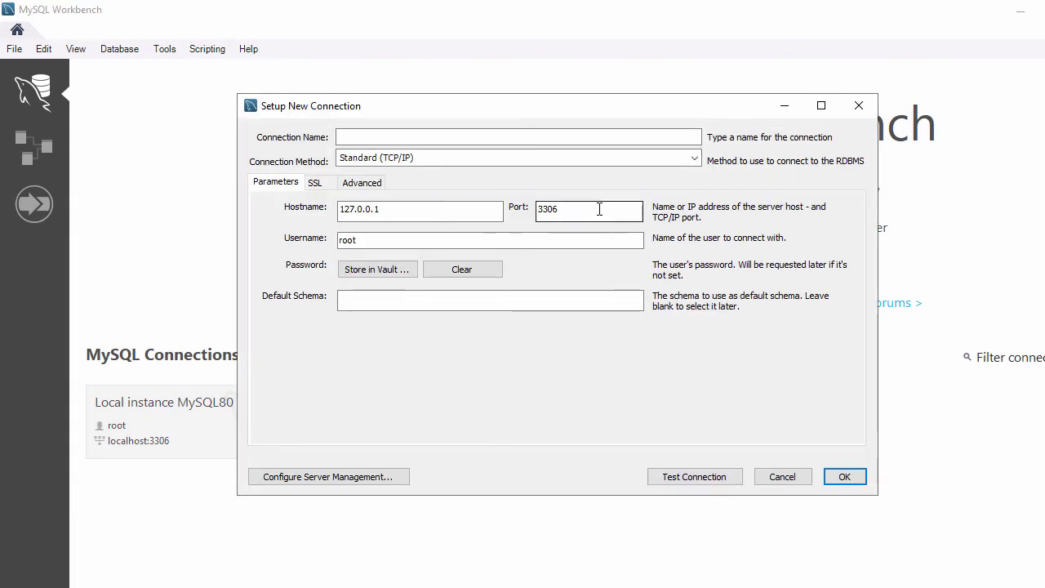
# - Name the connection MySQLLocal and set its hostname to localhost
pyautogui.click(558, 139)
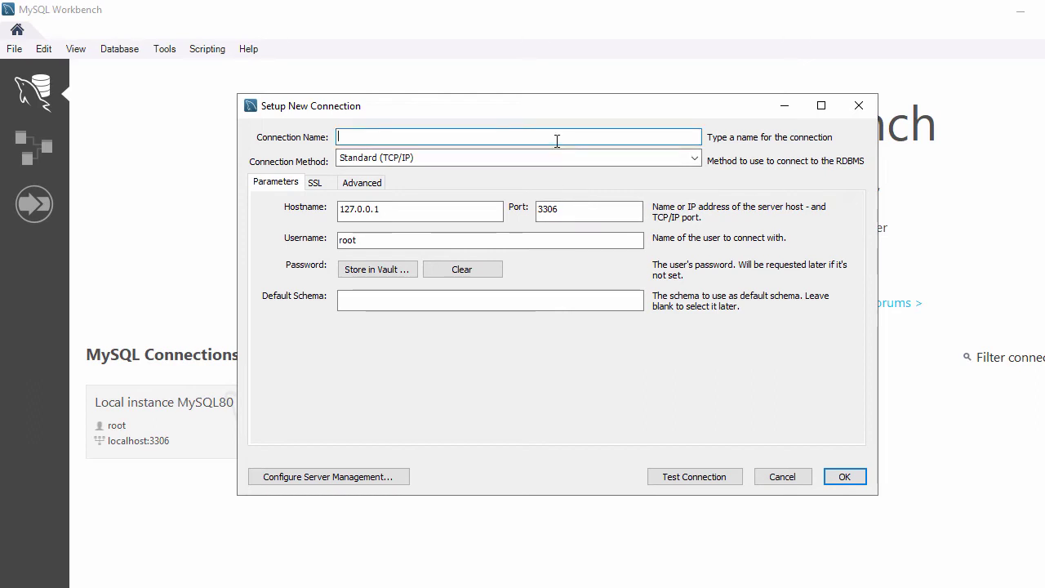
pyautogui.write('Local')
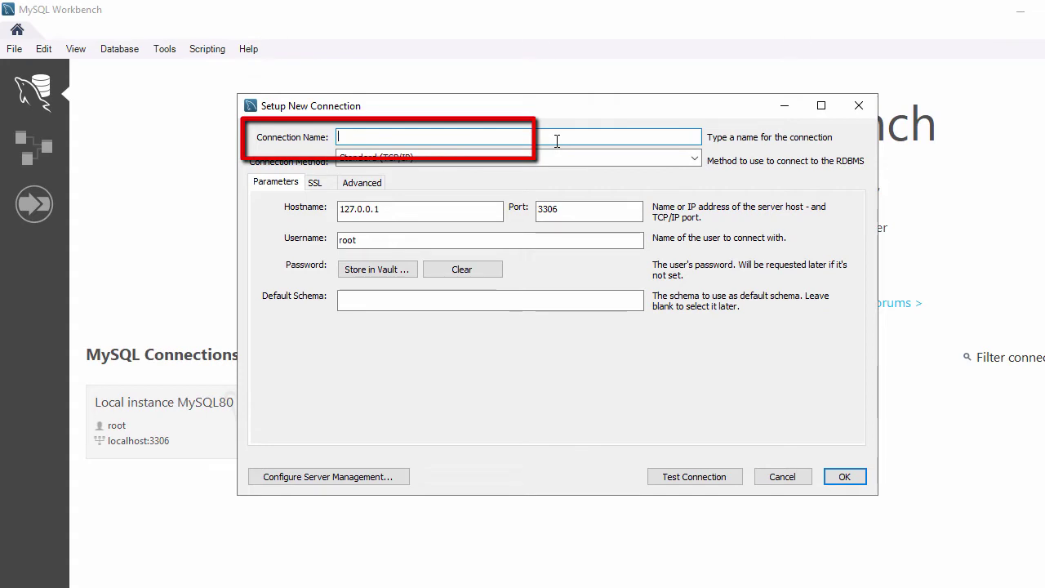
pyautogui.write('MySQL')
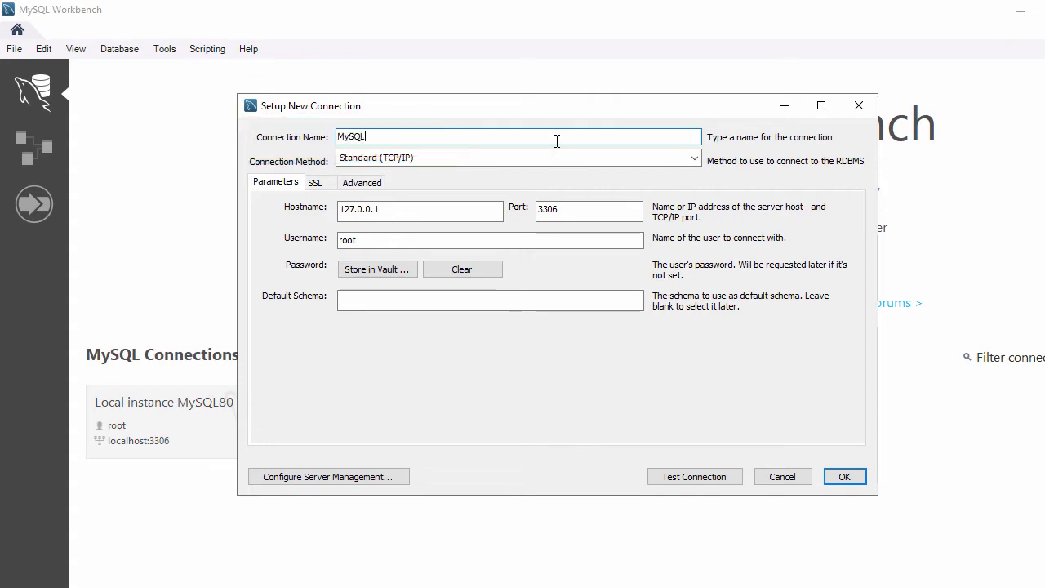
pyautogui.write('Local')
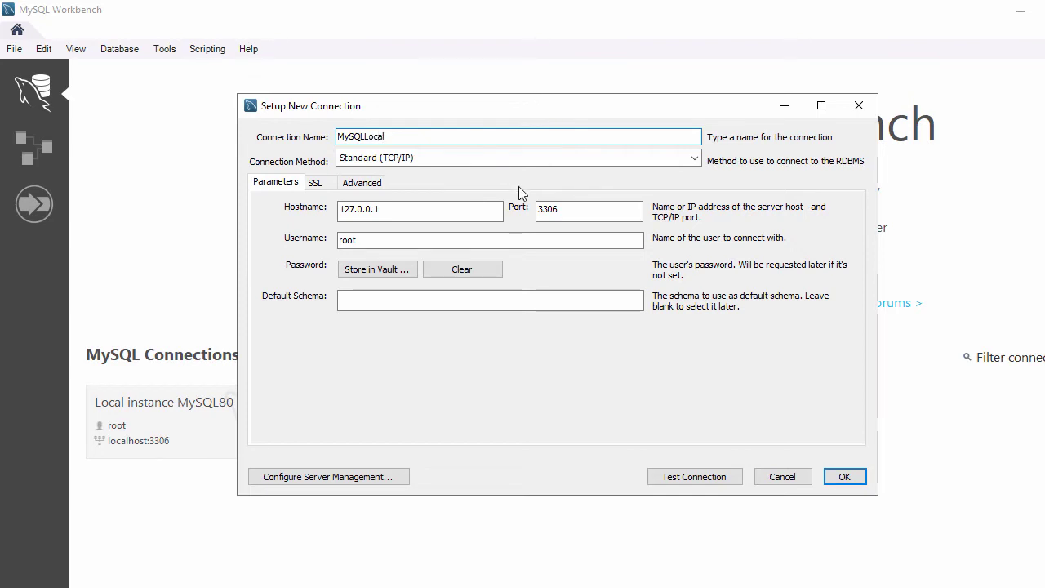
pyautogui.moveTo(436, 204); pyautogui.dragTo(280, 193)
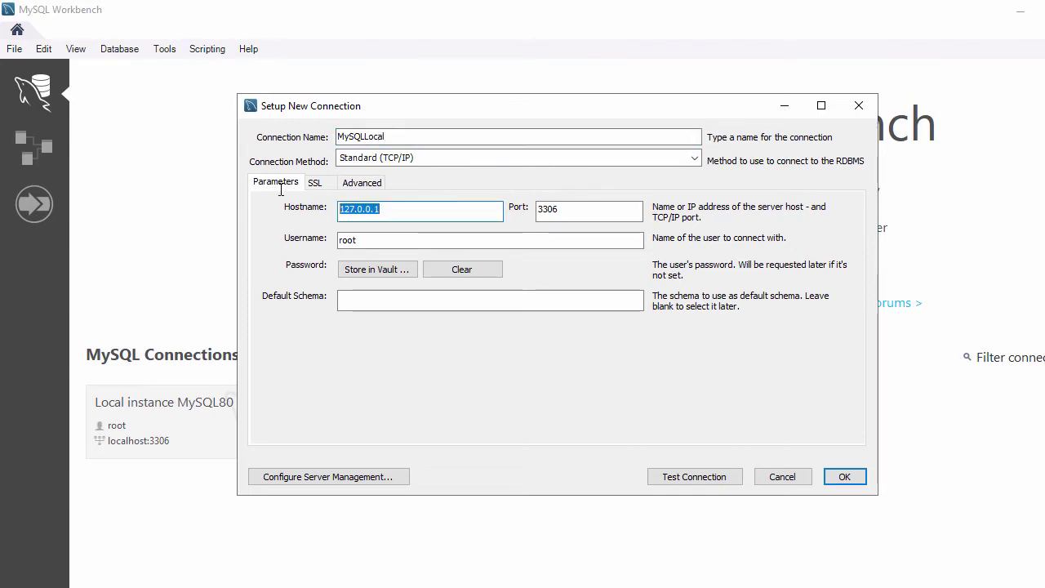
pyautogui.write('localhost')
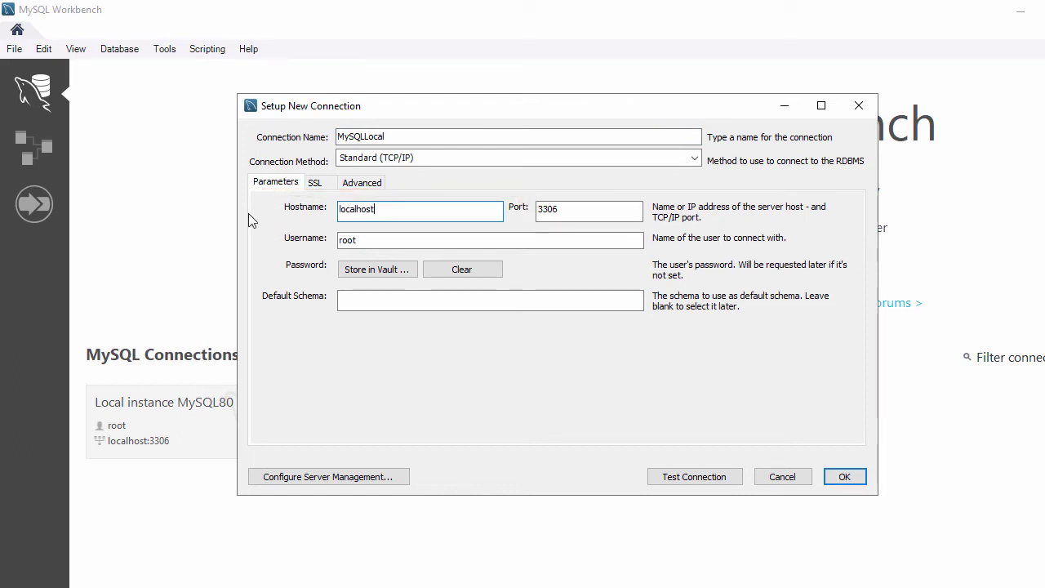
# - Keep port 3306 and replace the root username with the user's own account name
pyautogui.click(582, 212)
pyautogui.moveTo(578, 212); pyautogui.dragTo(530, 210)
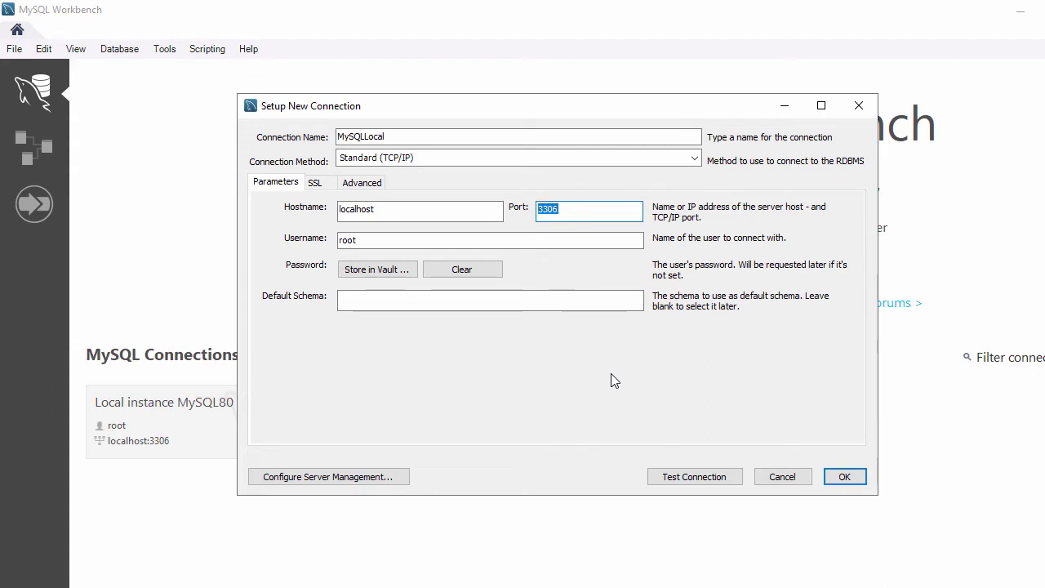
pyautogui.click(563, 210)
pyautogui.moveTo(566, 211); pyautogui.dragTo(539, 209)
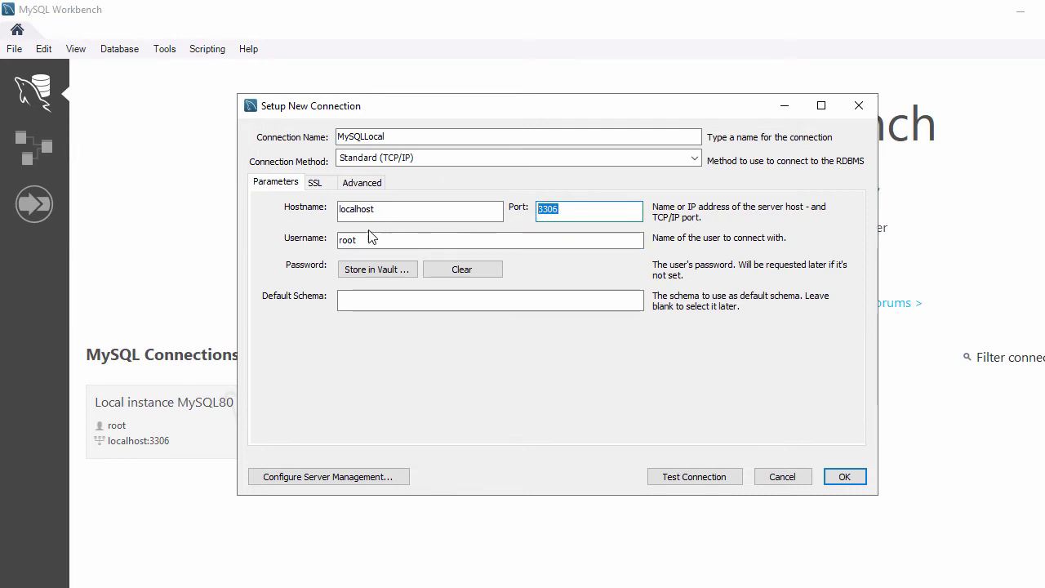
pyautogui.moveTo(366, 240); pyautogui.dragTo(327, 242)
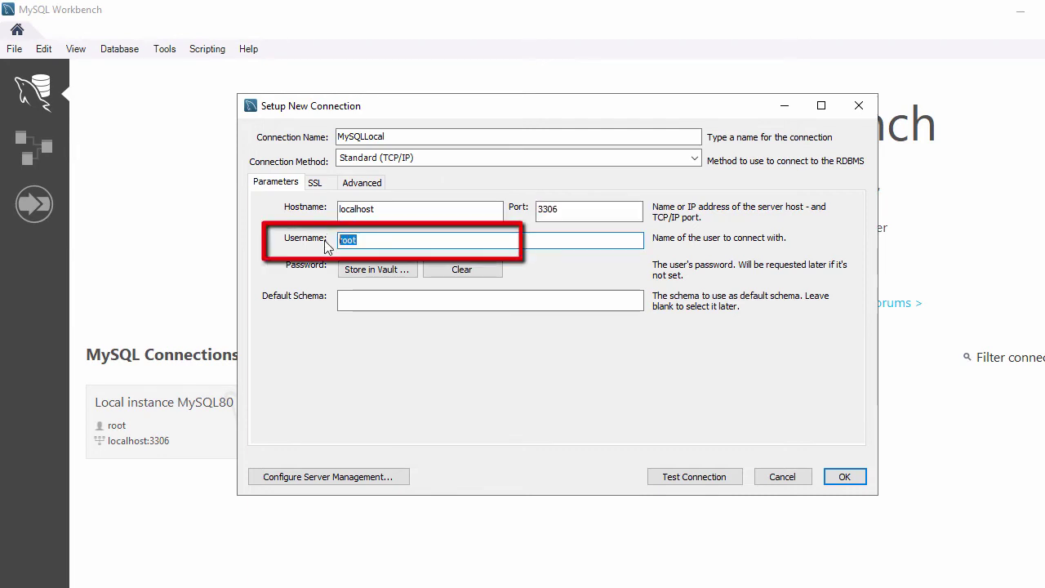
pyautogui.write('manish')
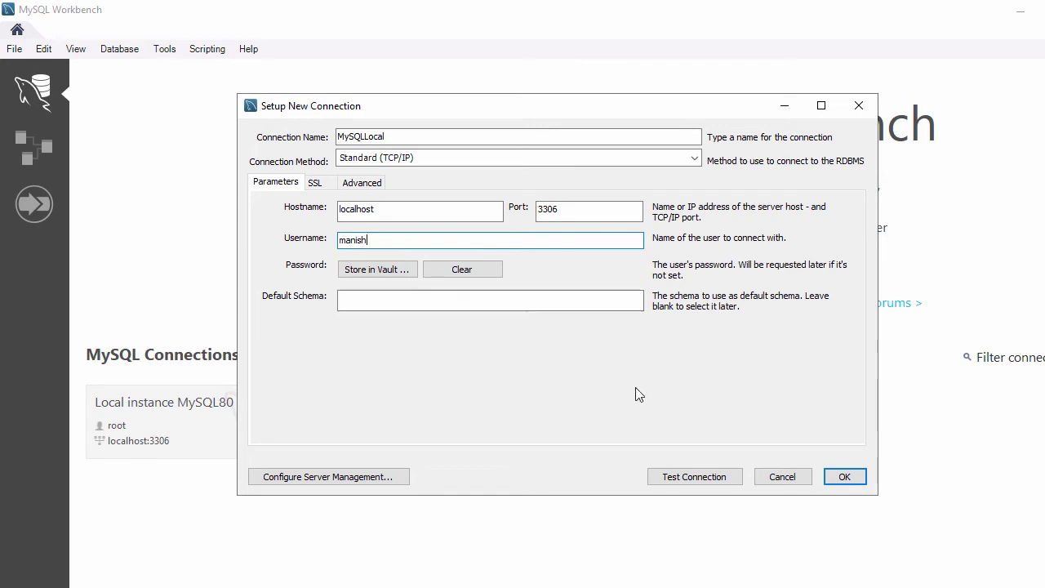
# - Test the MySQLLocal connection, supplying the account password
pyautogui.click(684, 480)
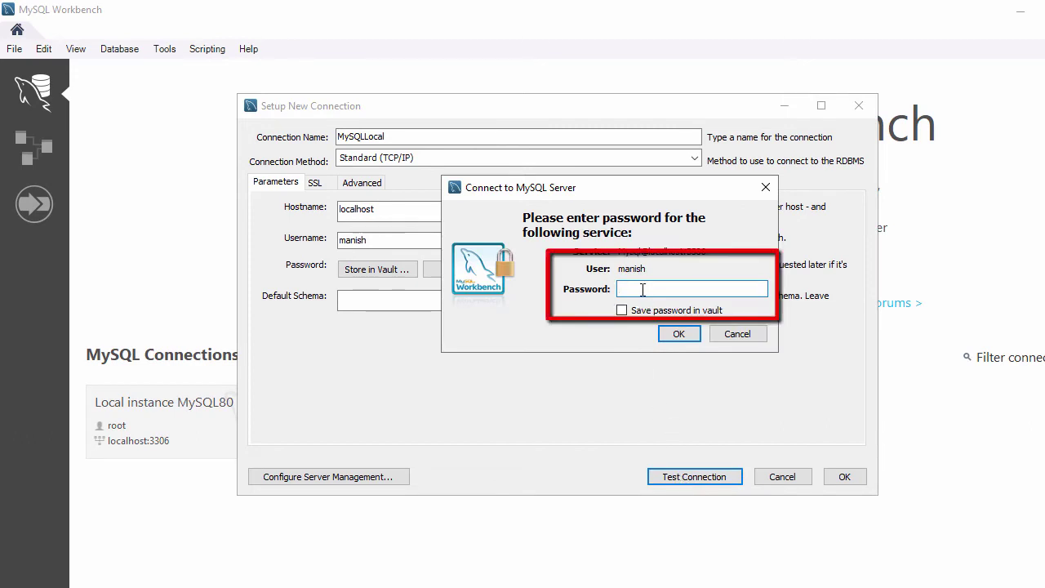
pyautogui.write('*********')
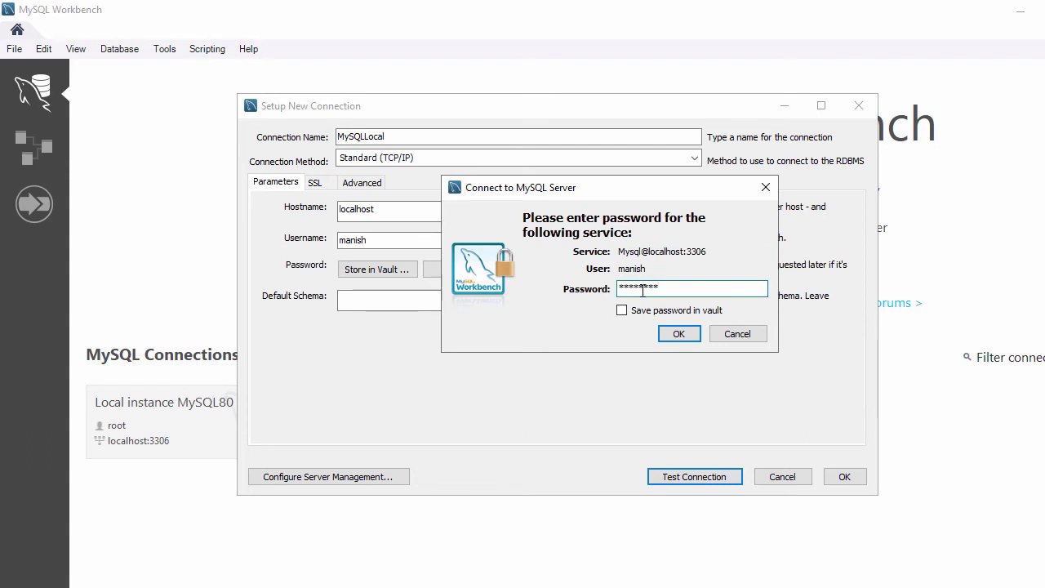
pyautogui.click(678, 335)
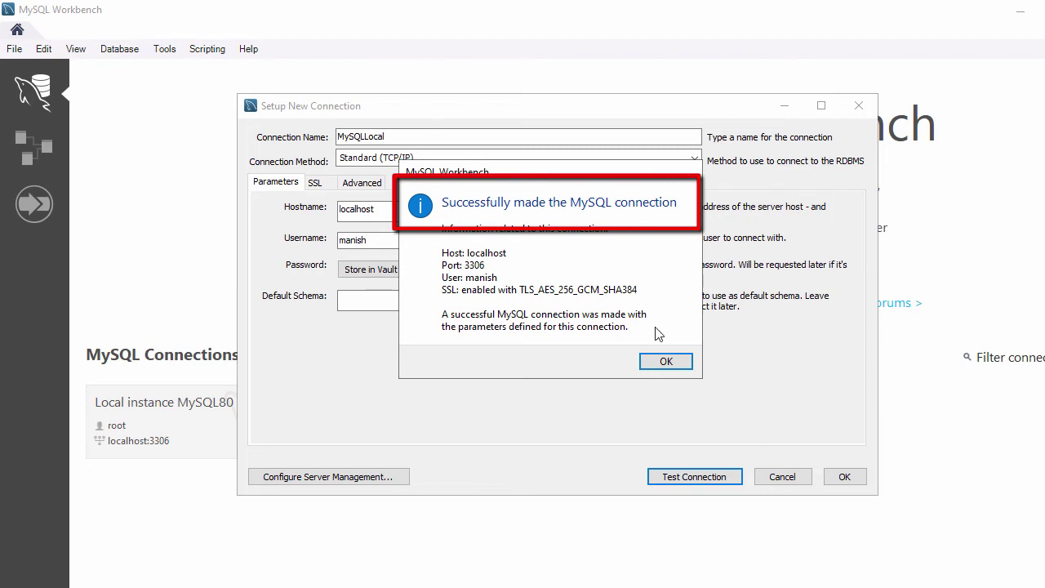
# - Dismiss the success message and save the MySQLLocal connection
pyautogui.click(674, 365)
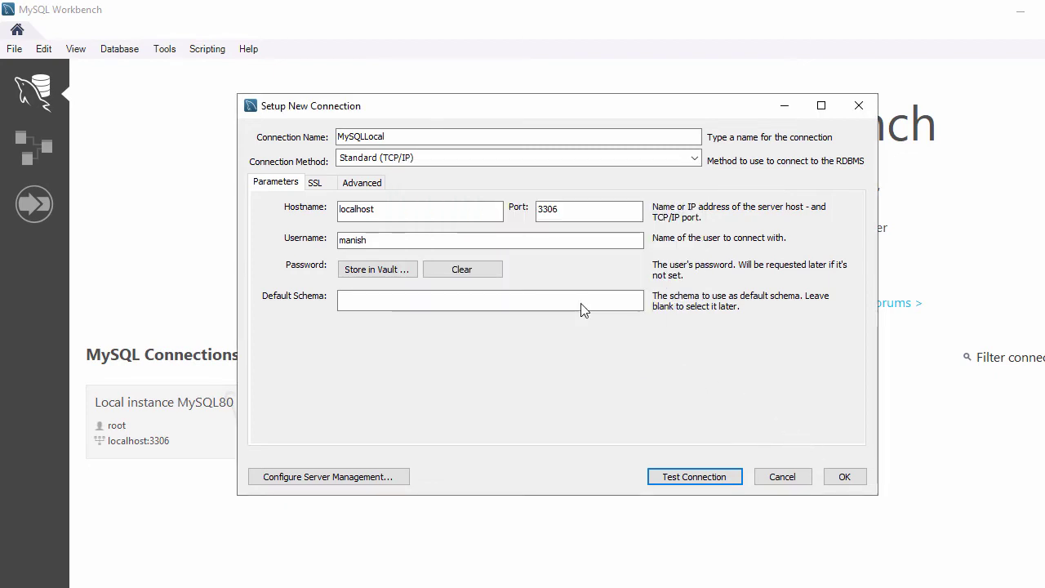
pyautogui.click(846, 478)
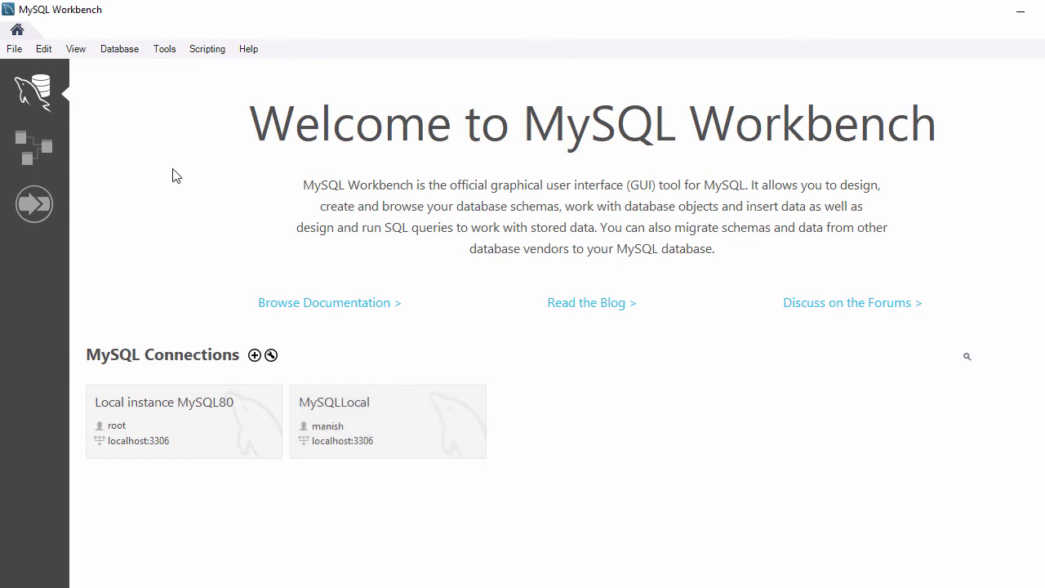
# - Create a new MySQL Model with the default mydb schema, then go back to the home screen and list the Scripting options
pyautogui.click(14, 50)
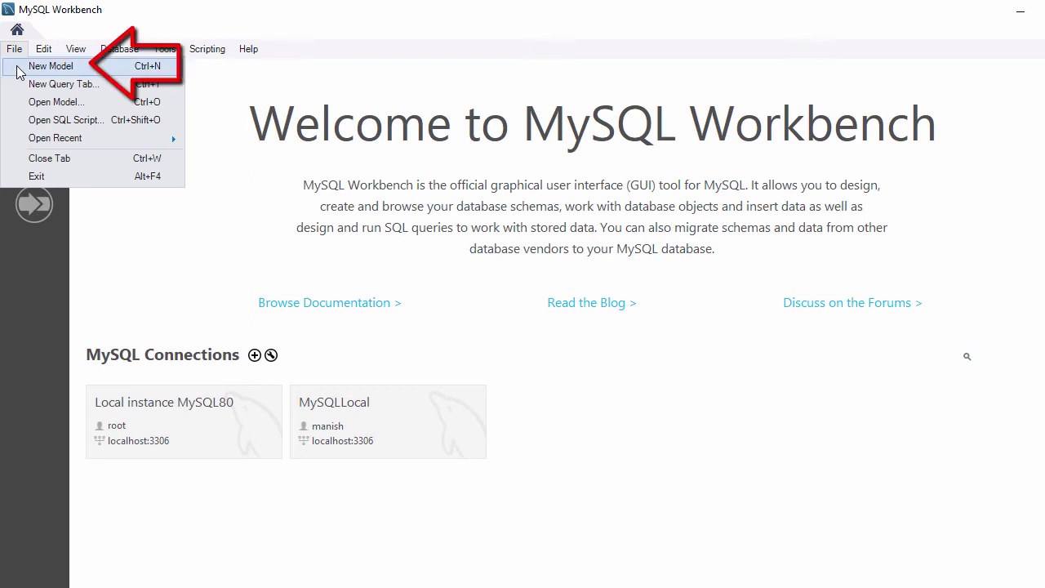
pyautogui.click(19, 72)
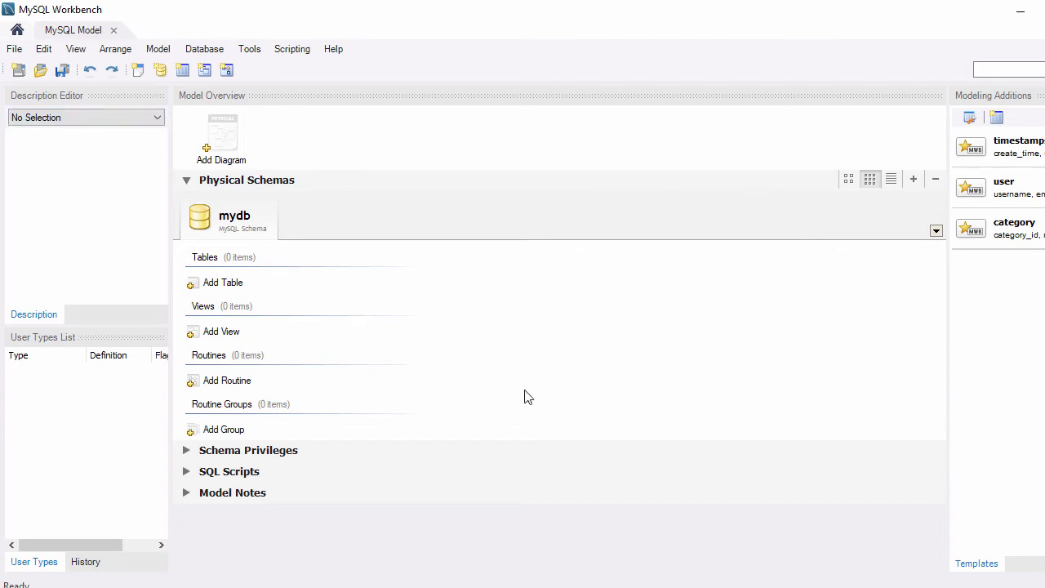
pyautogui.click(18, 31)
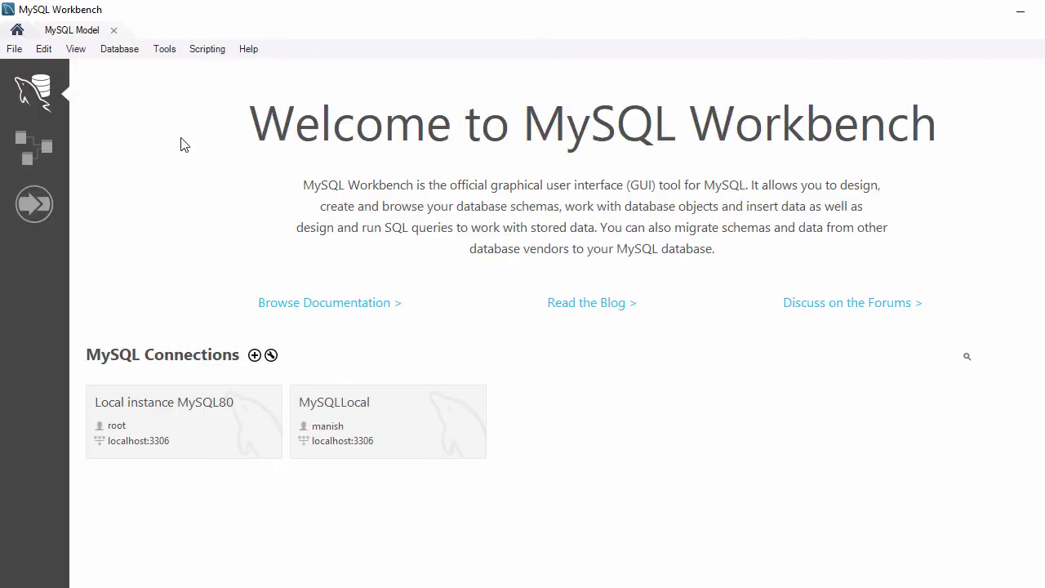
pyautogui.click(206, 50)
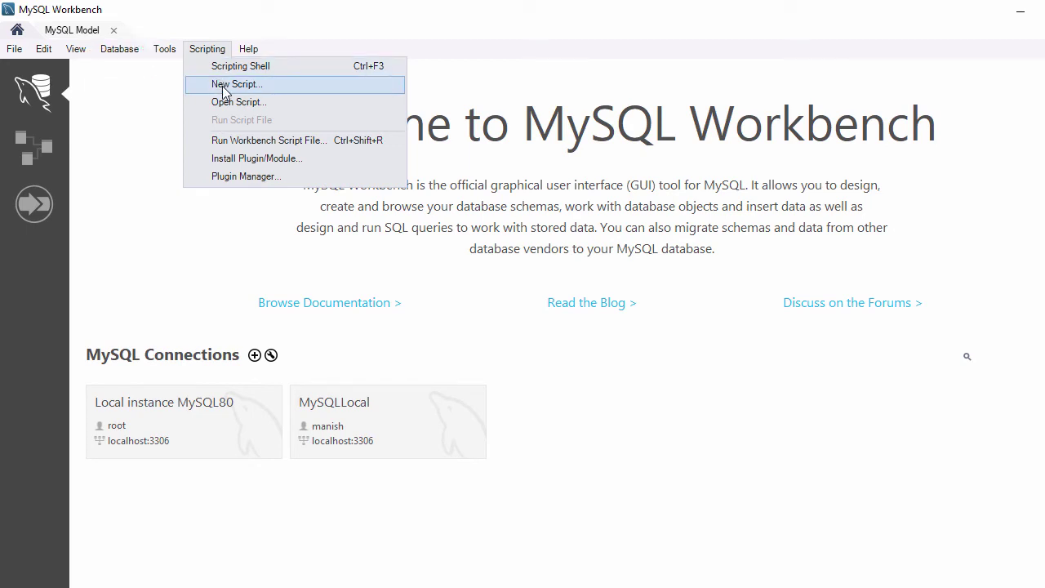
# - Create a new Python script named sample.py and maximize the Scripting Shell
pyautogui.click(223, 88)
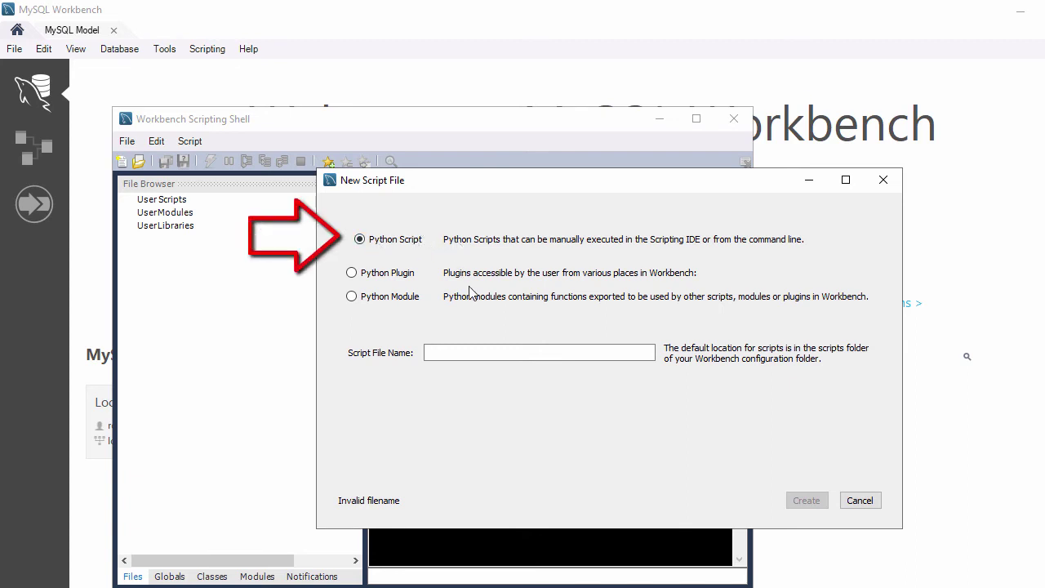
pyautogui.click(620, 352)
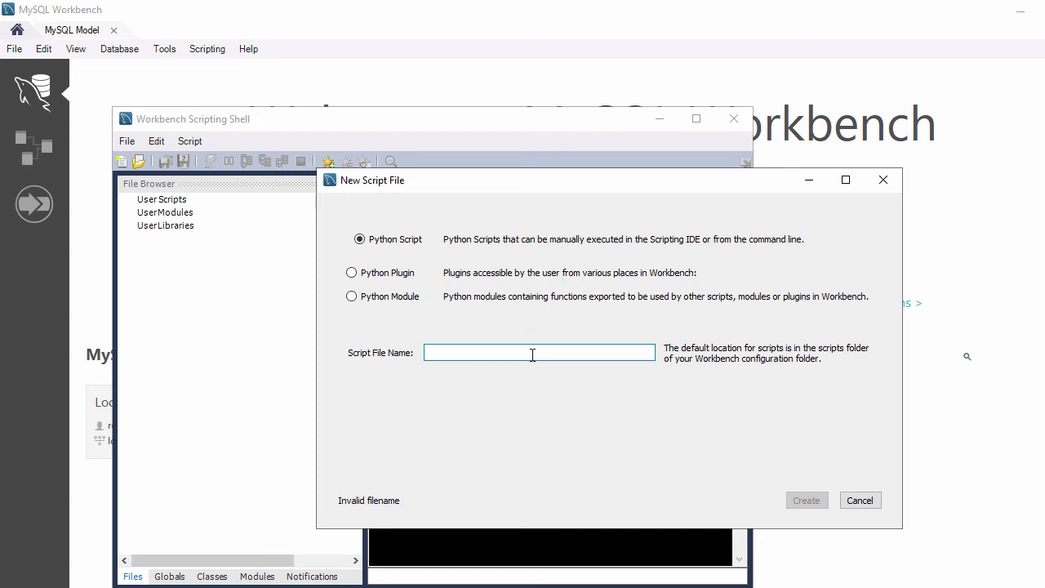
pyautogui.write('sample.py')
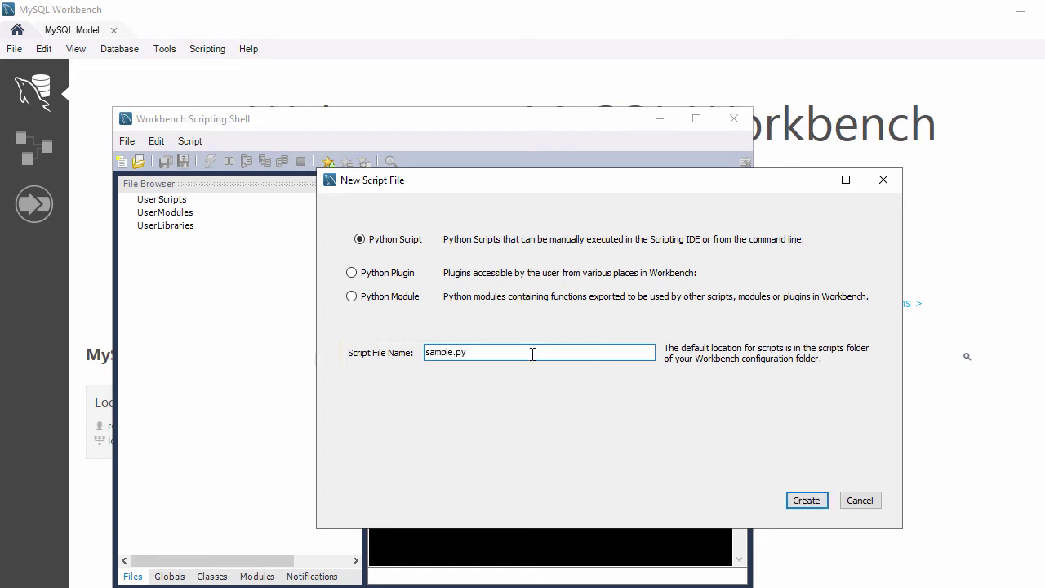
pyautogui.click(805, 501)
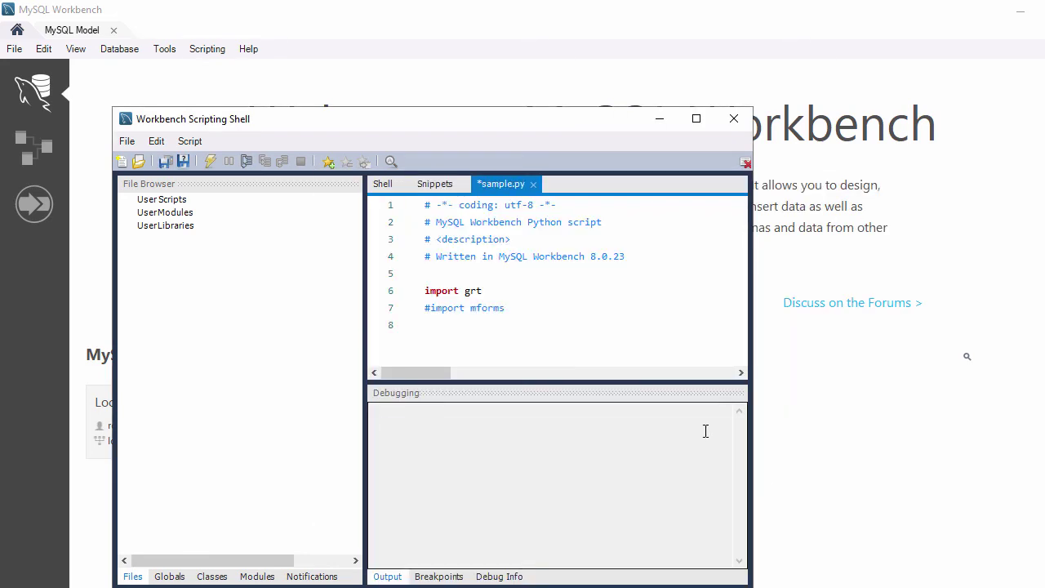
pyautogui.click(695, 118)
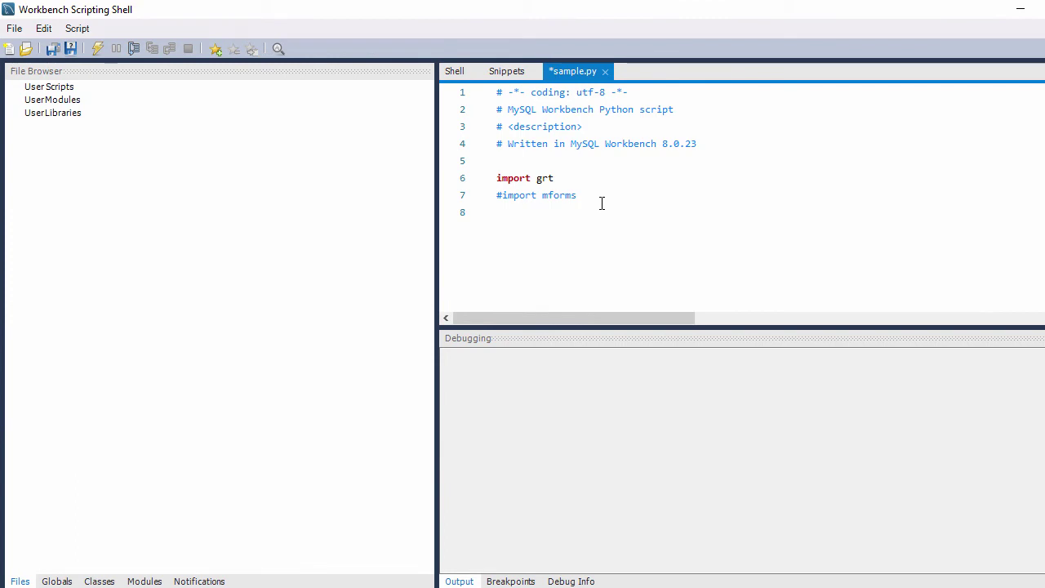
# - Replace the two template import lines with print("Welcome to Python")
pyautogui.click(601, 203)
pyautogui.moveTo(600, 200); pyautogui.dragTo(492, 177)
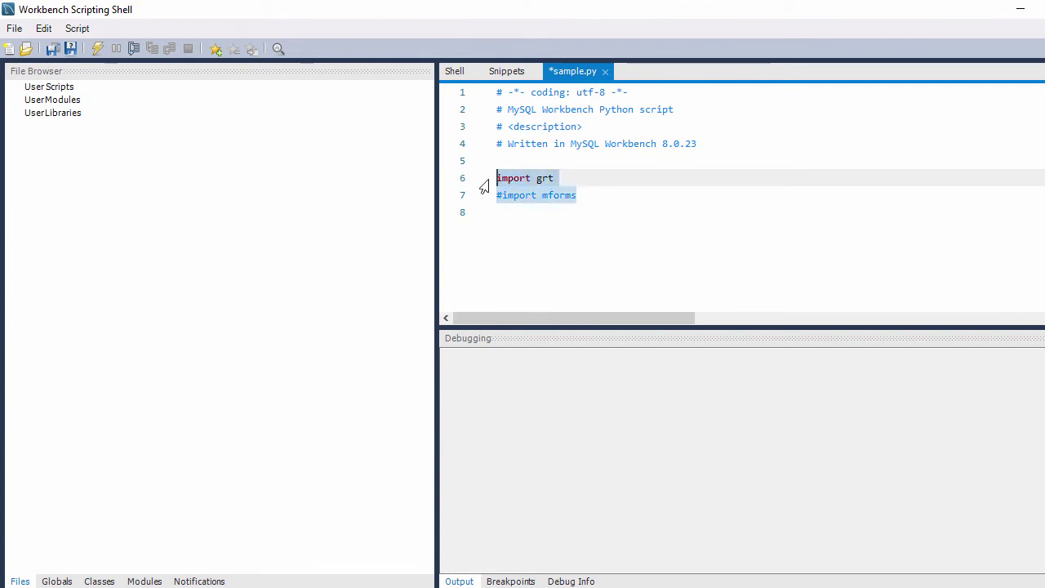
pyautogui.press('BackSpace')
pyautogui.write('print("Welcome t')
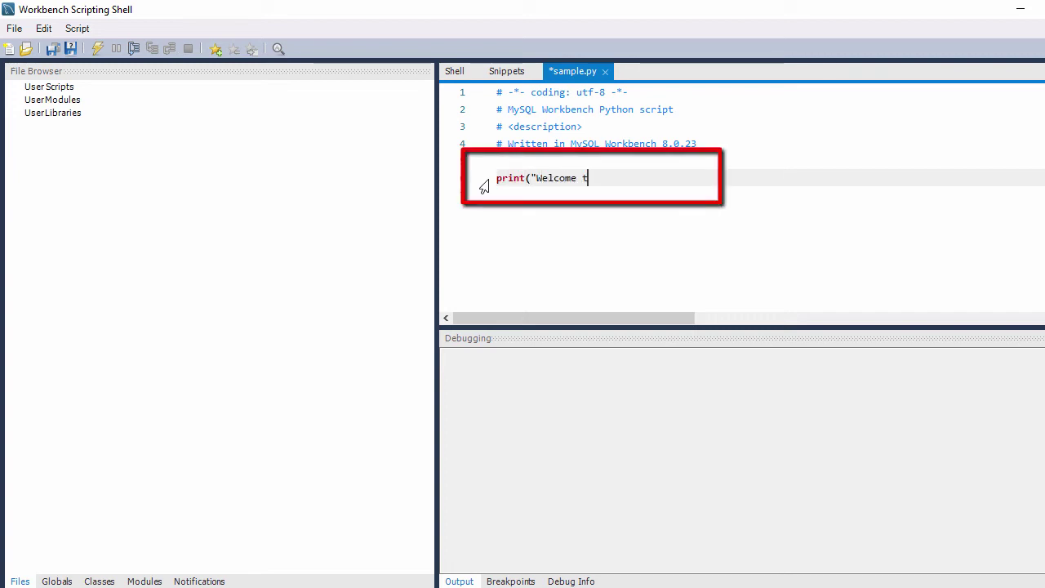
pyautogui.write('o Python")')
pyautogui.click(257, 167)
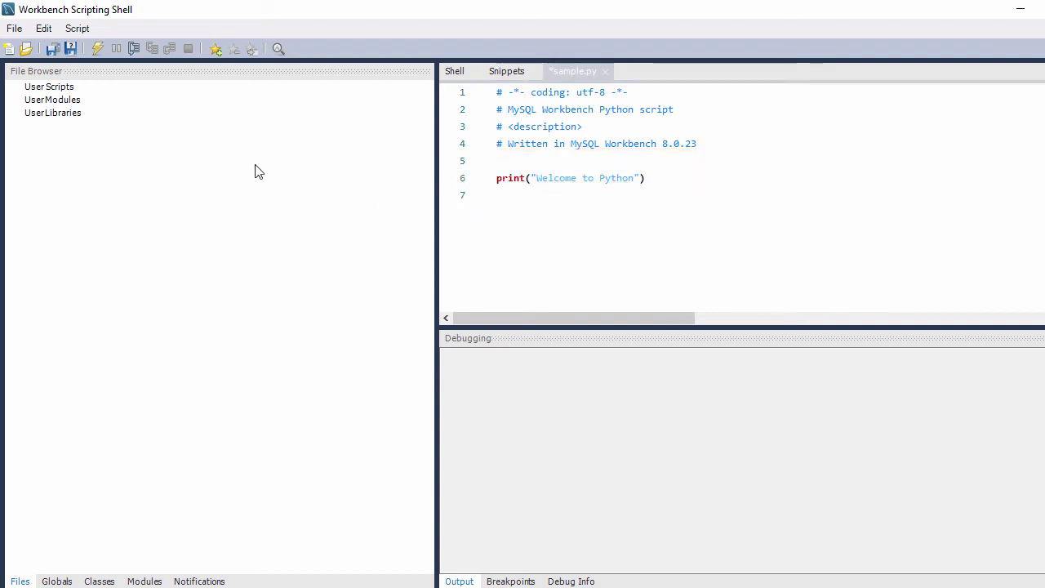
# - Save sample.py, run it to print Welcome to Python, and restore the shell window
pyautogui.click(48, 49)
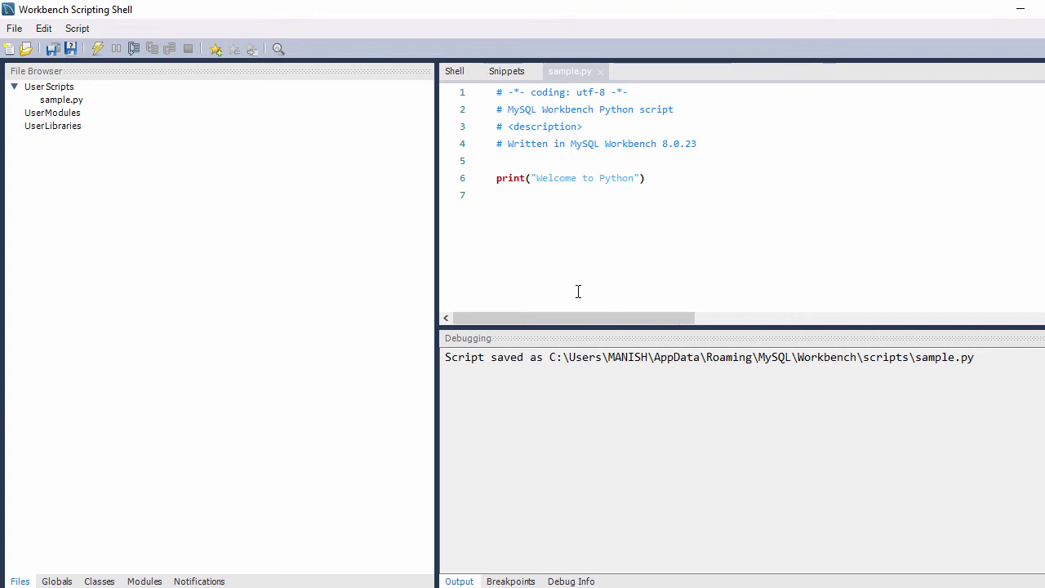
pyautogui.click(97, 49)
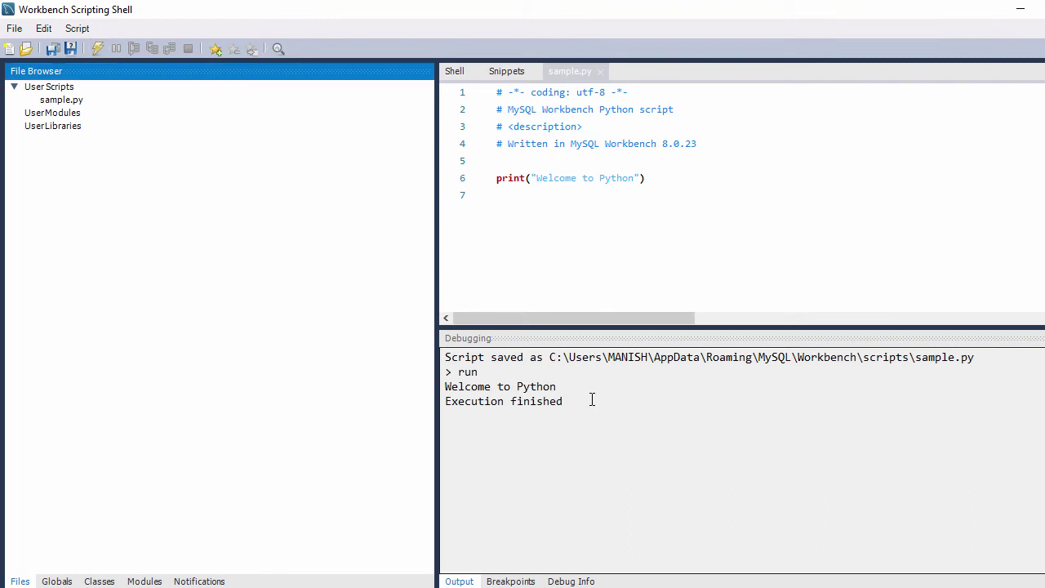
pyautogui.moveTo(558, 386); pyautogui.dragTo(445, 386)
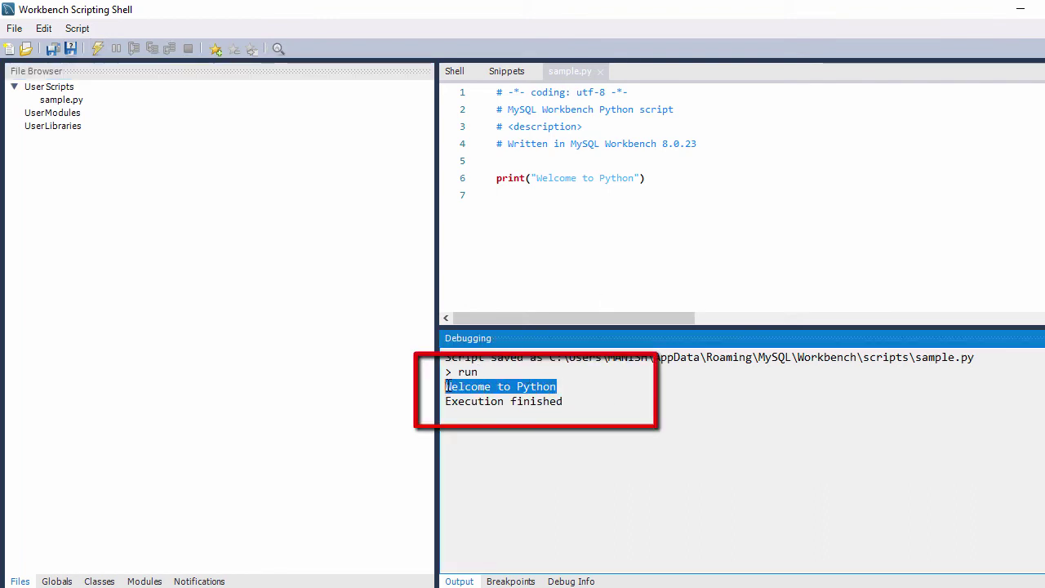
pyautogui.click(624, 425)
pyautogui.click(1041, 10)
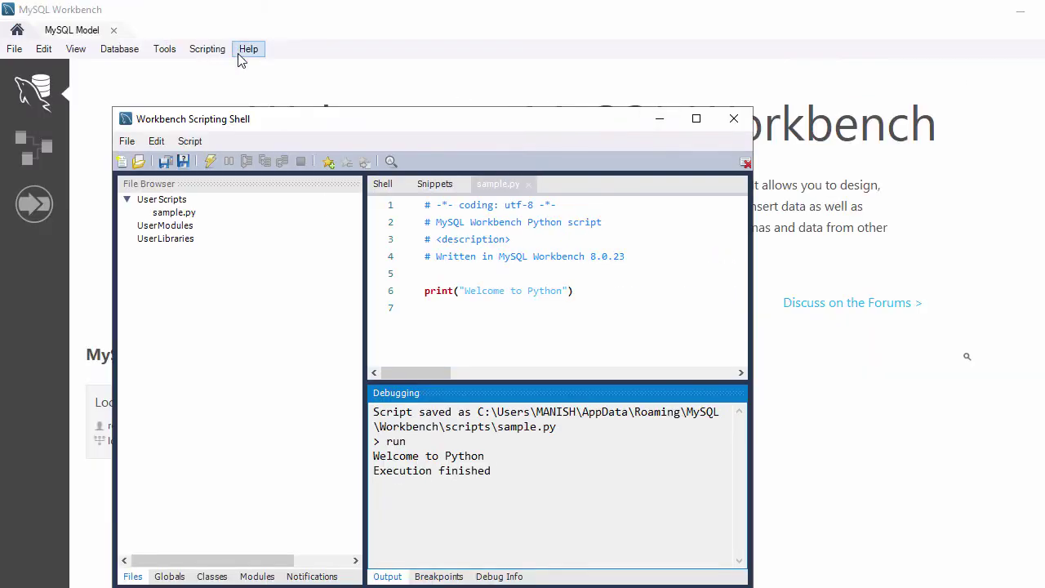
# - From the home page, open the MySQLLocal connection and enter its password
pyautogui.click(66, 34)
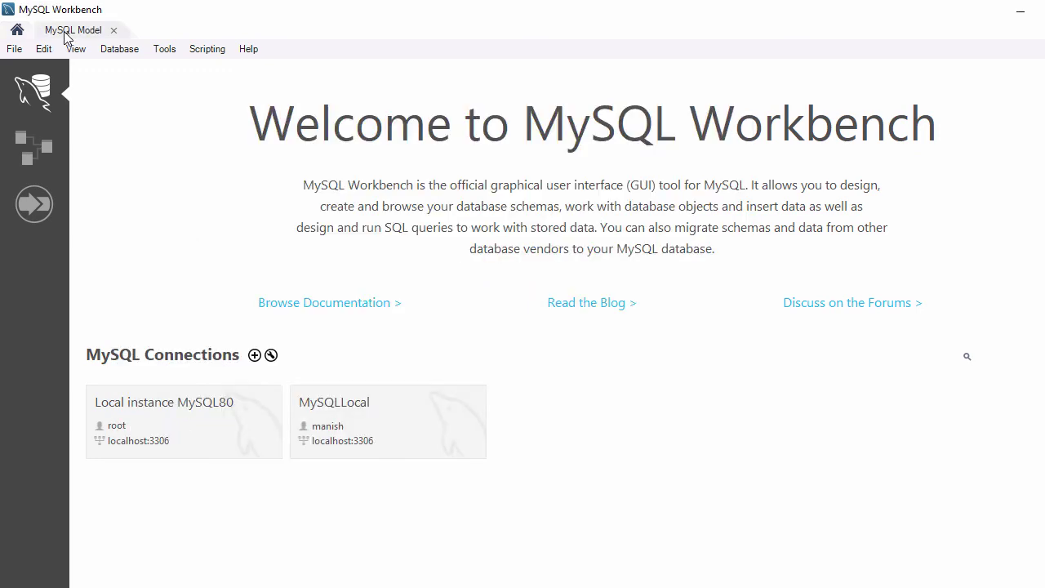
pyautogui.click(18, 30)
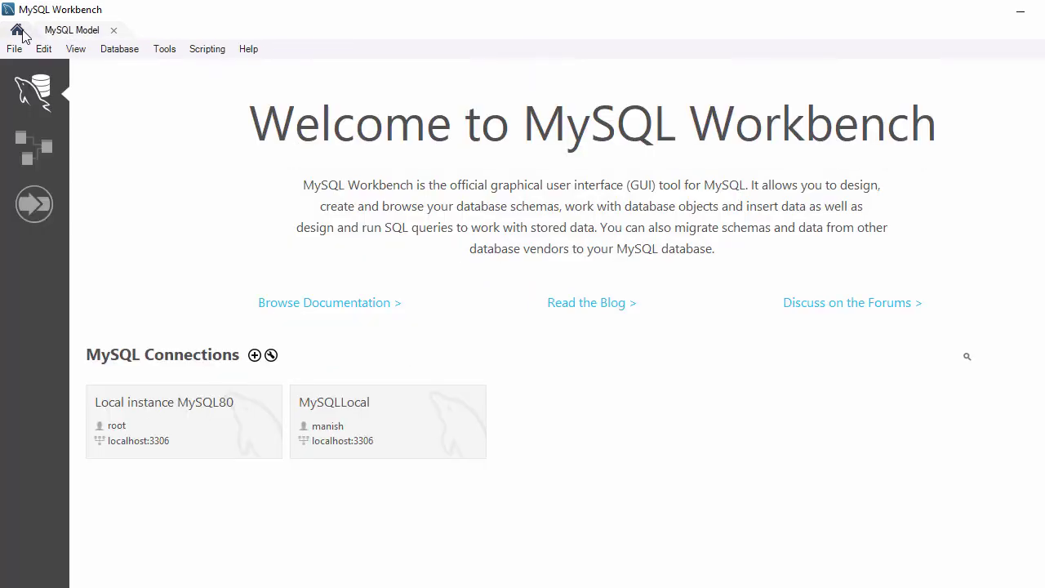
pyautogui.rightClick(386, 419)
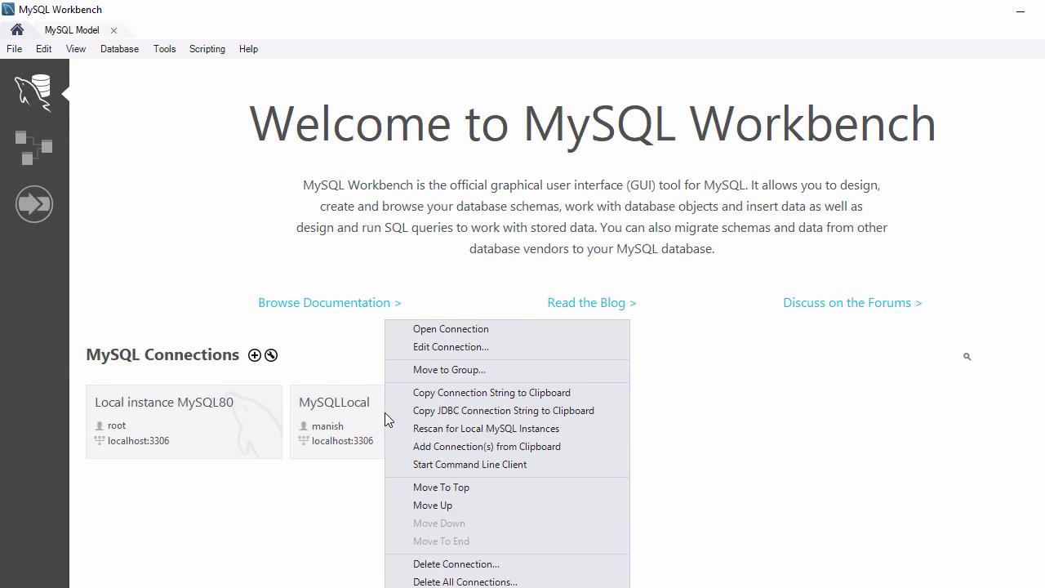
pyautogui.click(432, 330)
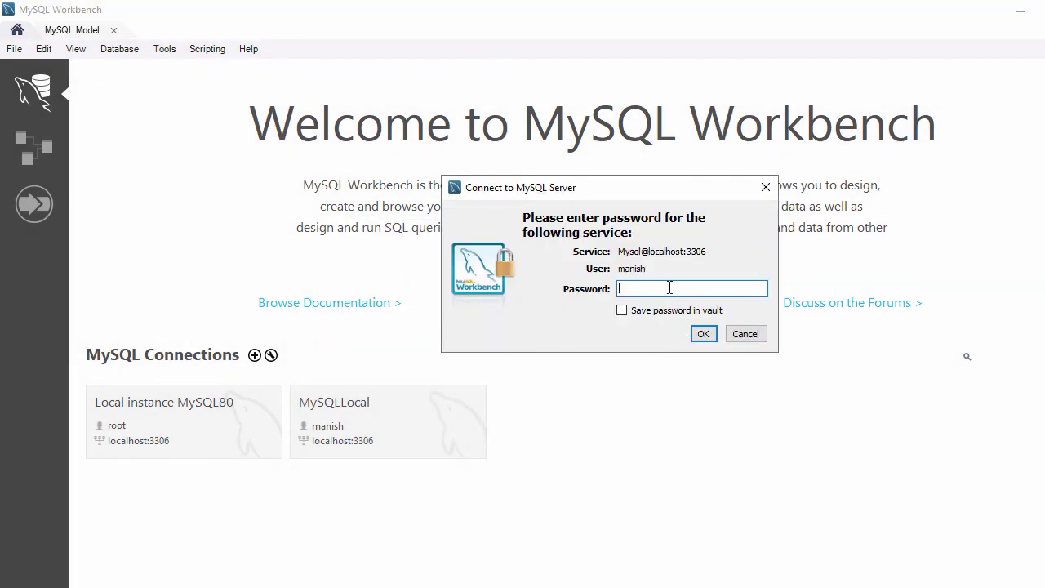
pyautogui.write('***')
pyautogui.press('Return')
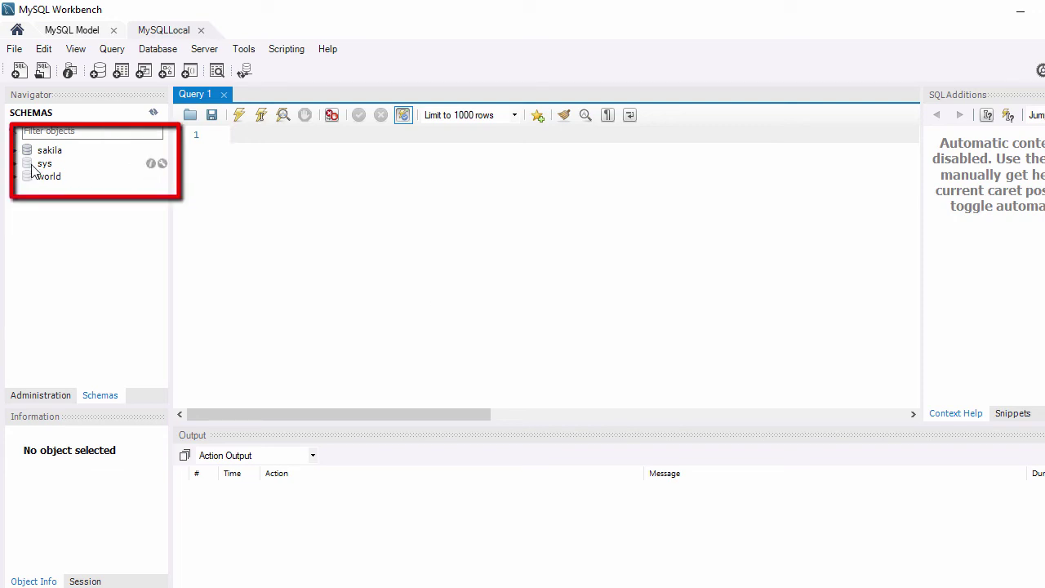
# - Browse the sakila, sys and world schemas and set world as the default schema
pyautogui.click(15, 152)
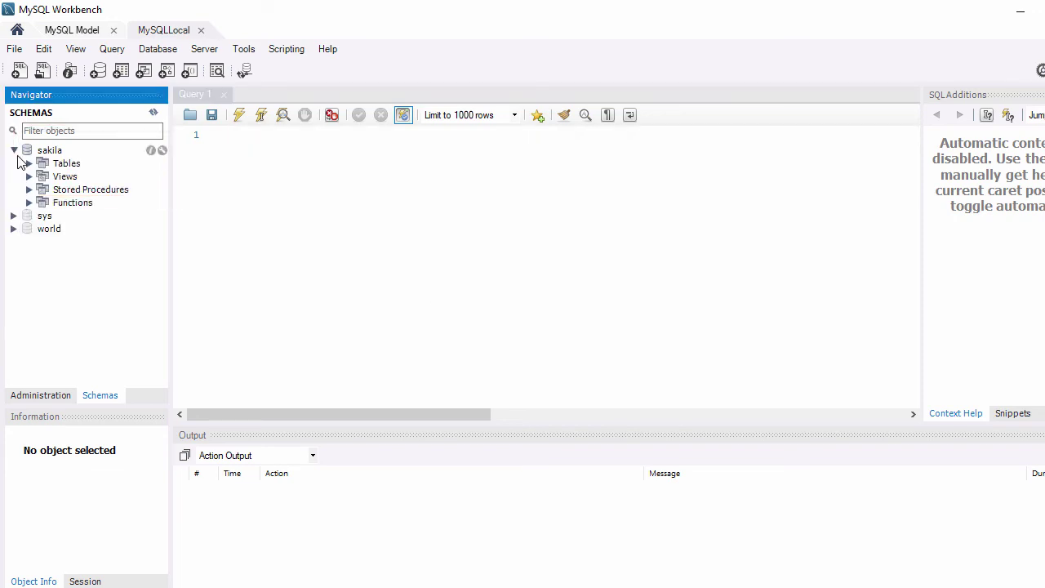
pyautogui.click(29, 163)
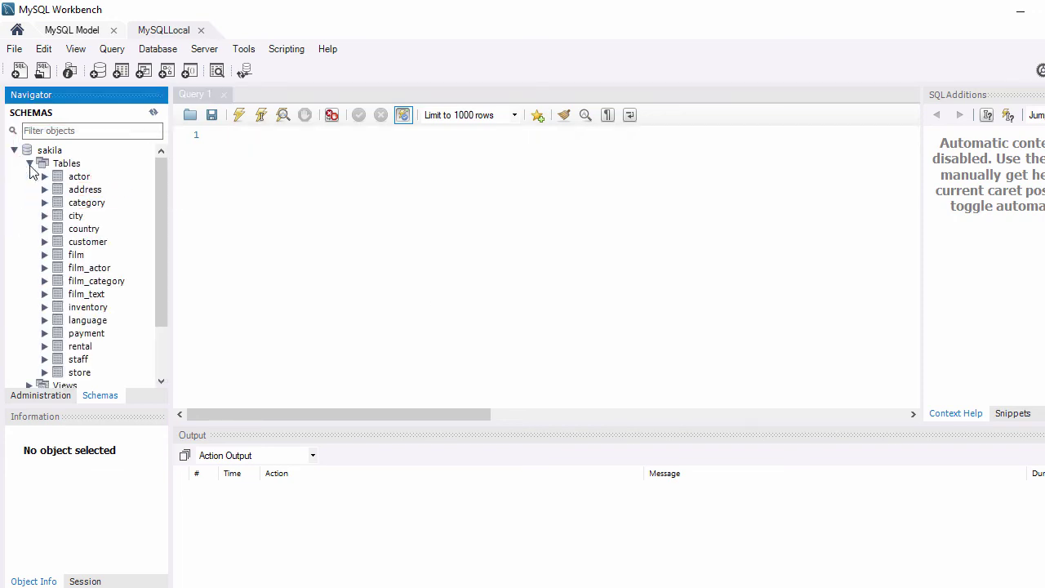
pyautogui.click(29, 163)
pyautogui.click(13, 215)
pyautogui.click(13, 215)
pyautogui.click(14, 229)
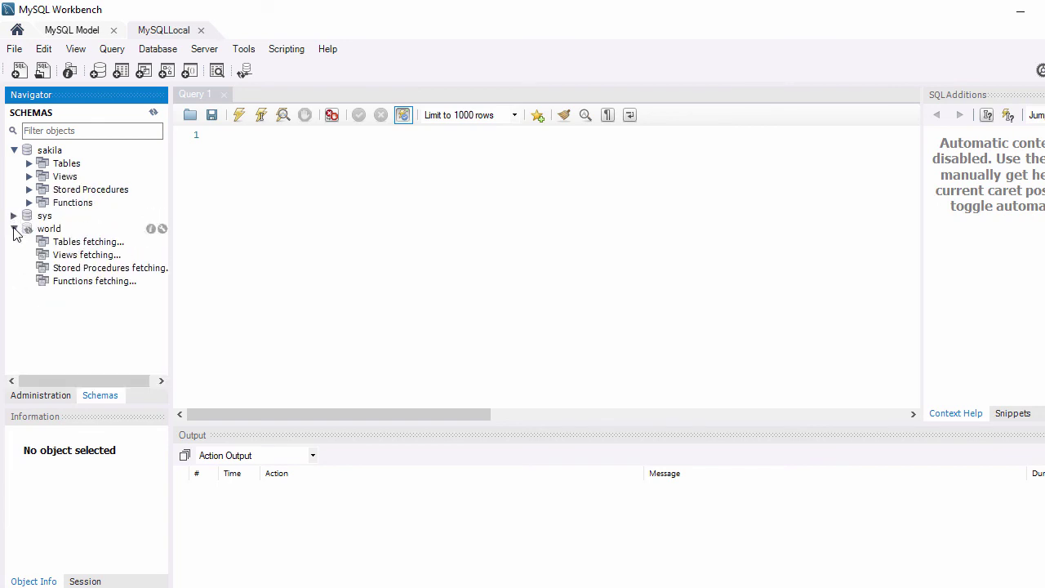
pyautogui.click(30, 243)
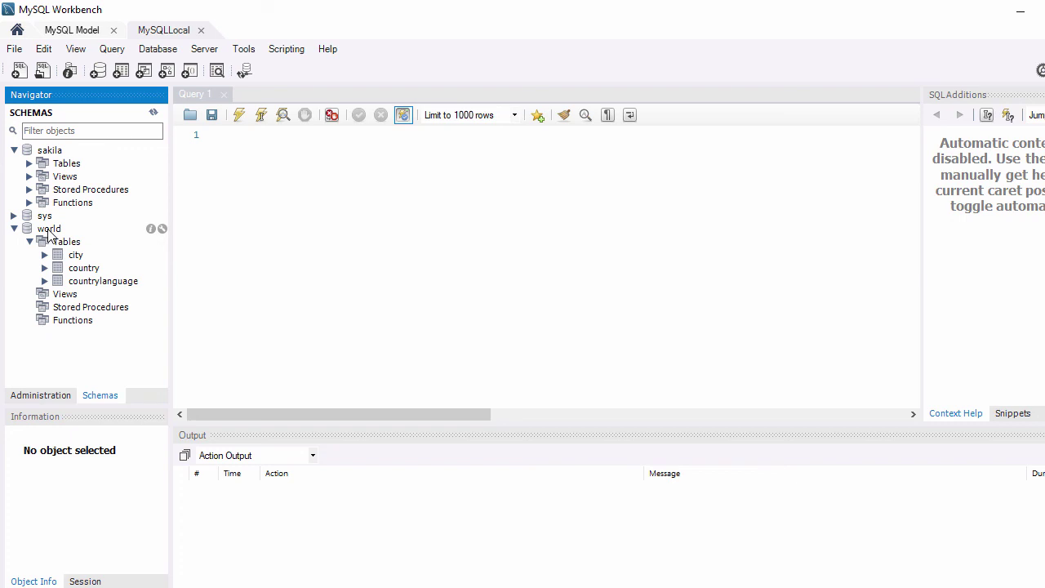
pyautogui.doubleClick(48, 232)
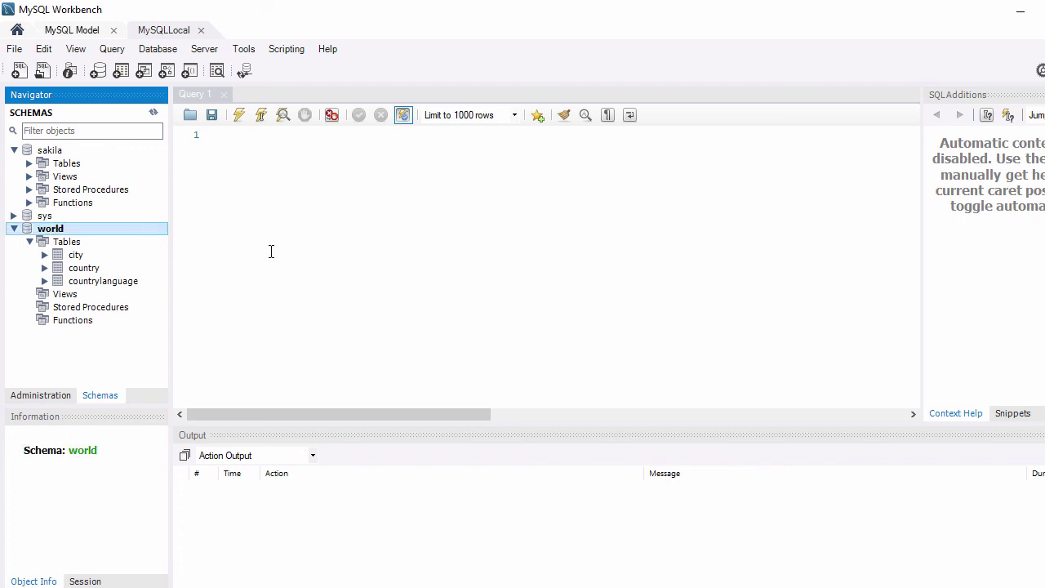
# - Insert the city table name from world into the Query 1 editor
pyautogui.click(14, 150)
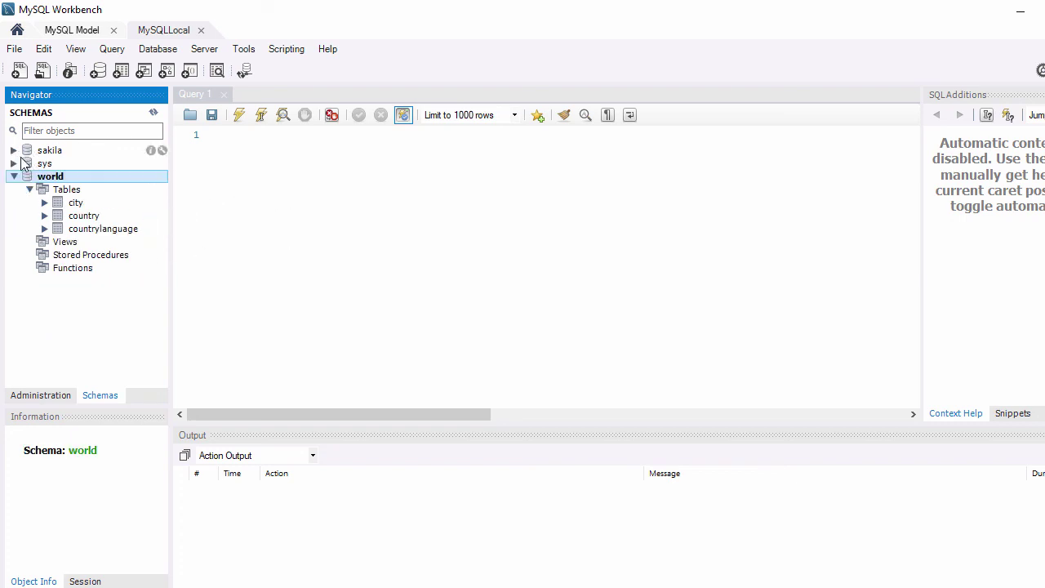
pyautogui.click(46, 204)
pyautogui.click(75, 204)
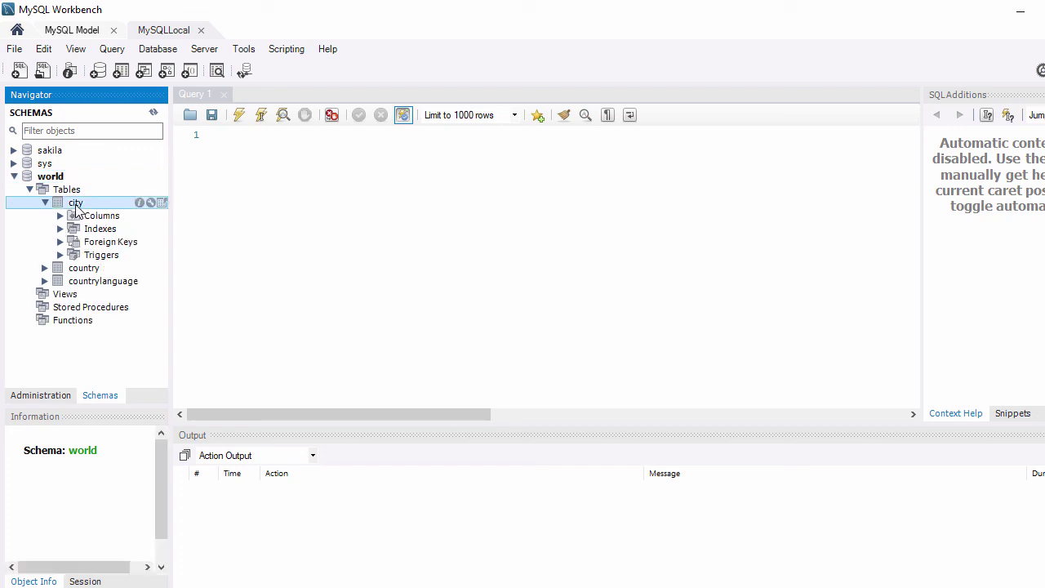
pyautogui.doubleClick(75, 204)
pyautogui.click(235, 152)
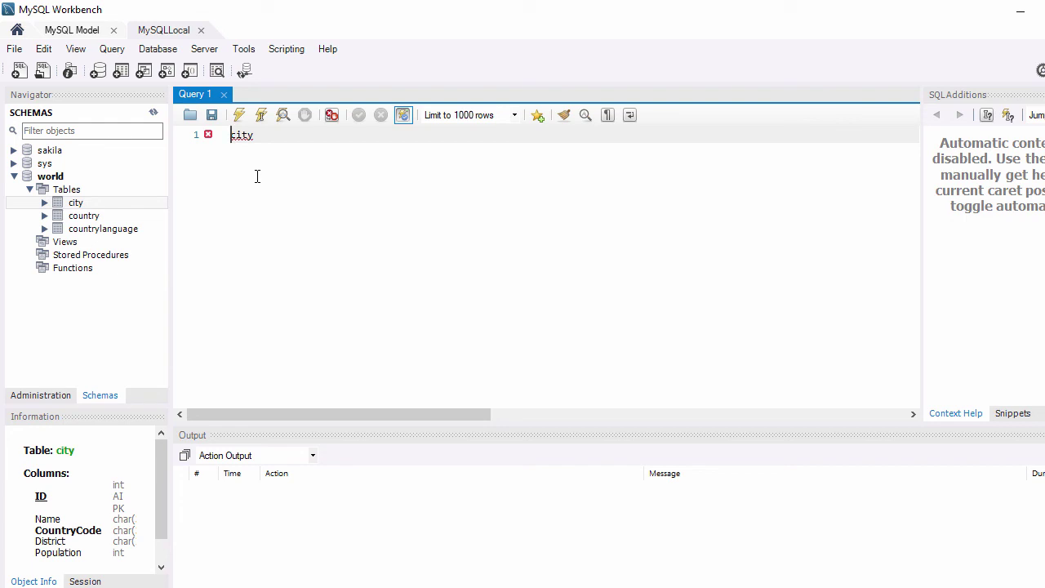
# - Run select * from city, returning 1000 rows, then type create in the editor
pyautogui.write('select ')
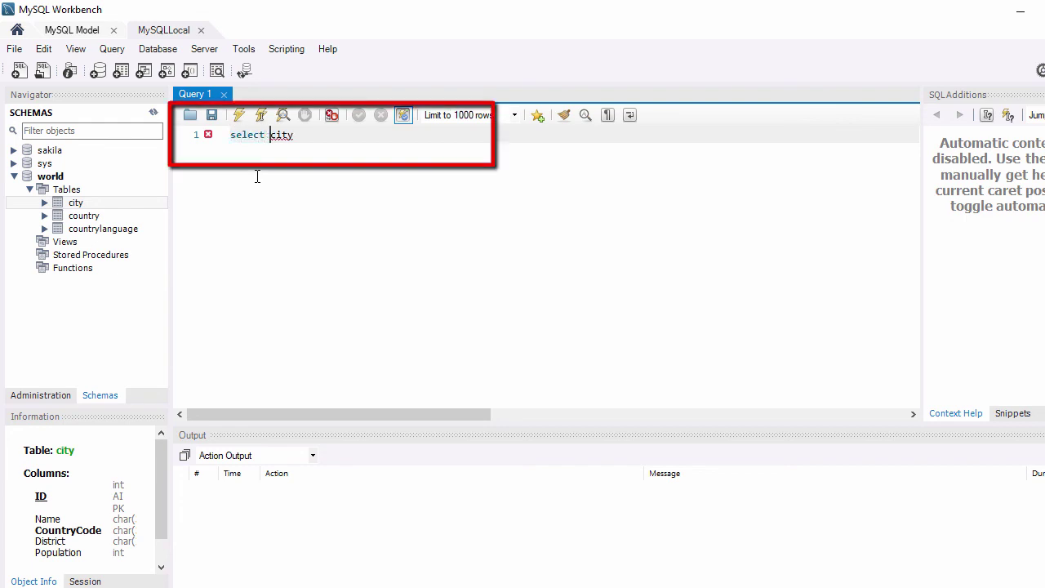
pyautogui.write('* from')
pyautogui.click(347, 144)
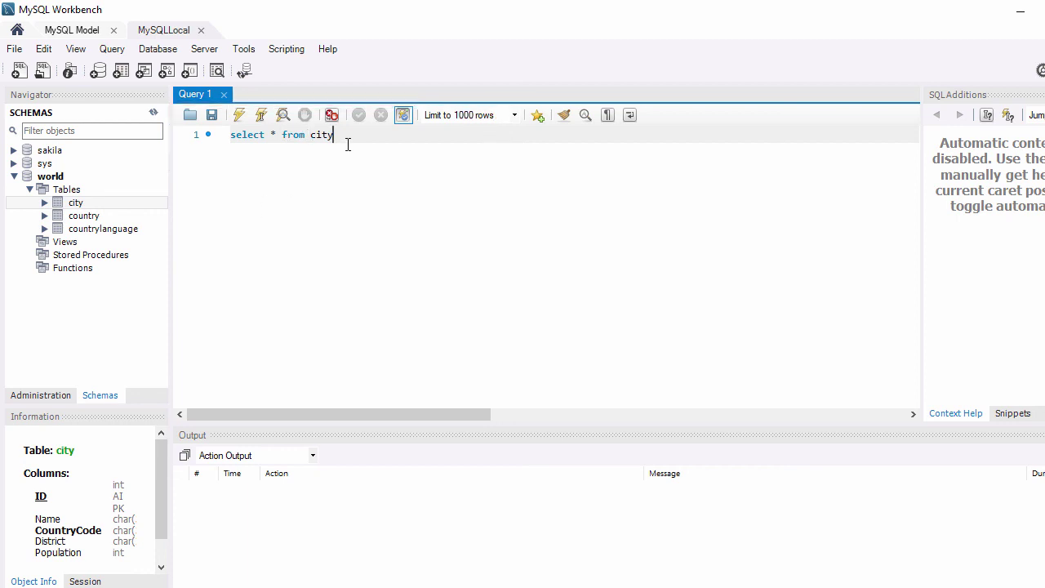
pyautogui.moveTo(344, 138); pyautogui.dragTo(227, 135)
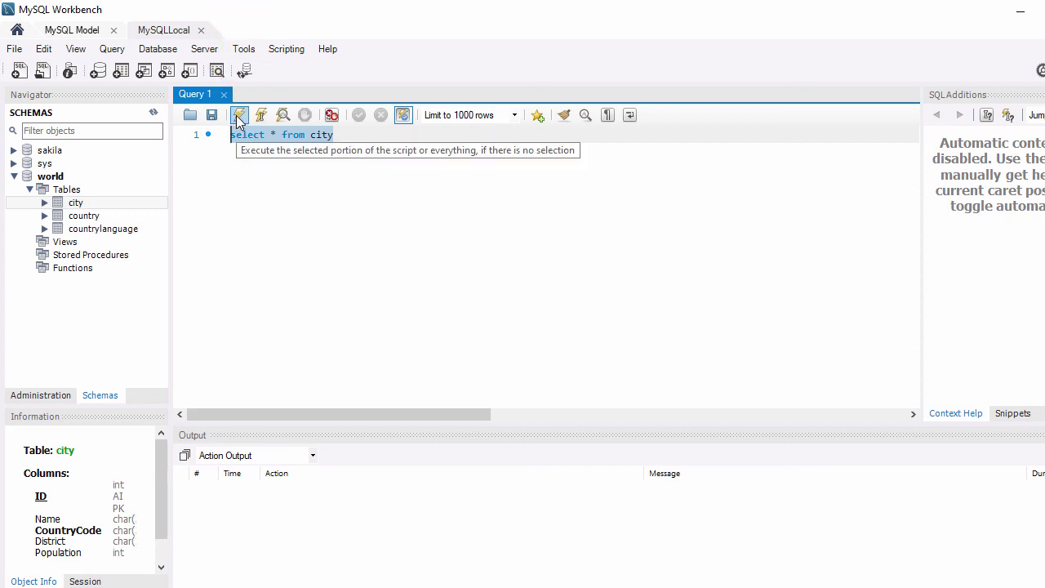
pyautogui.click(238, 117)
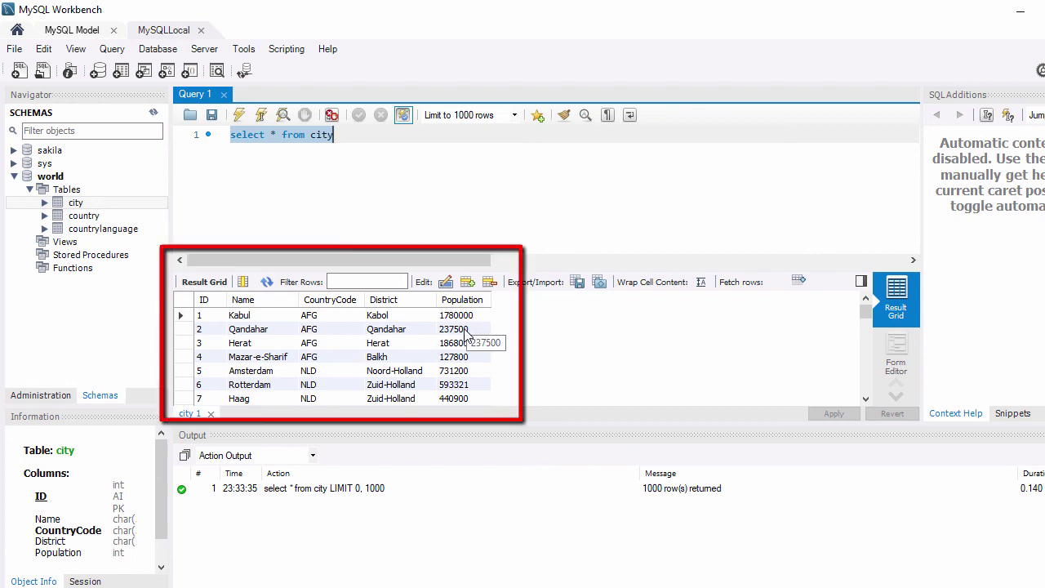
pyautogui.scroll(-1, 453, 339)
pyautogui.scroll(-2, 453, 339)
pyautogui.scroll(3, 451, 342)
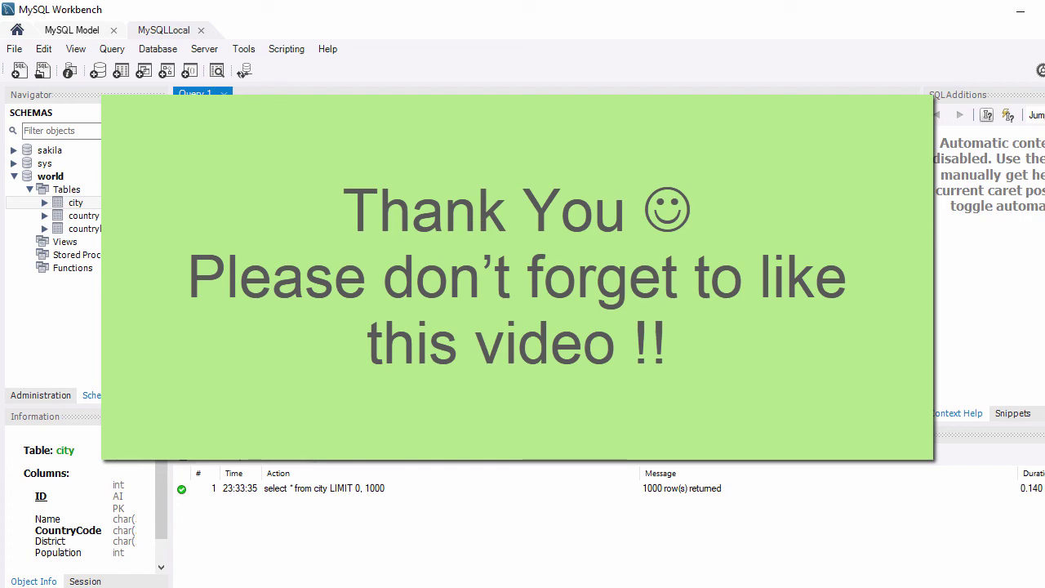
pyautogui.write('create')
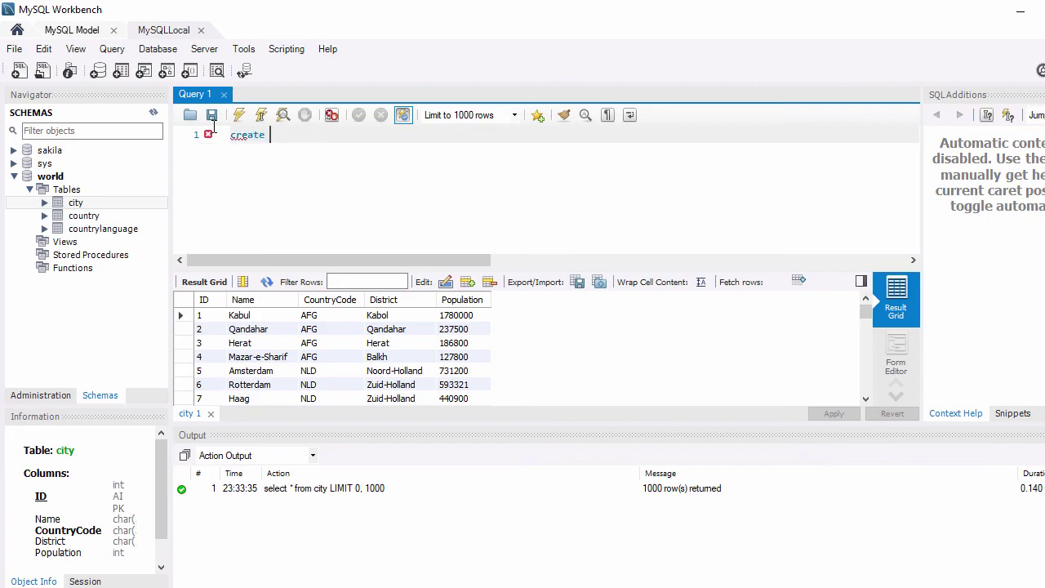